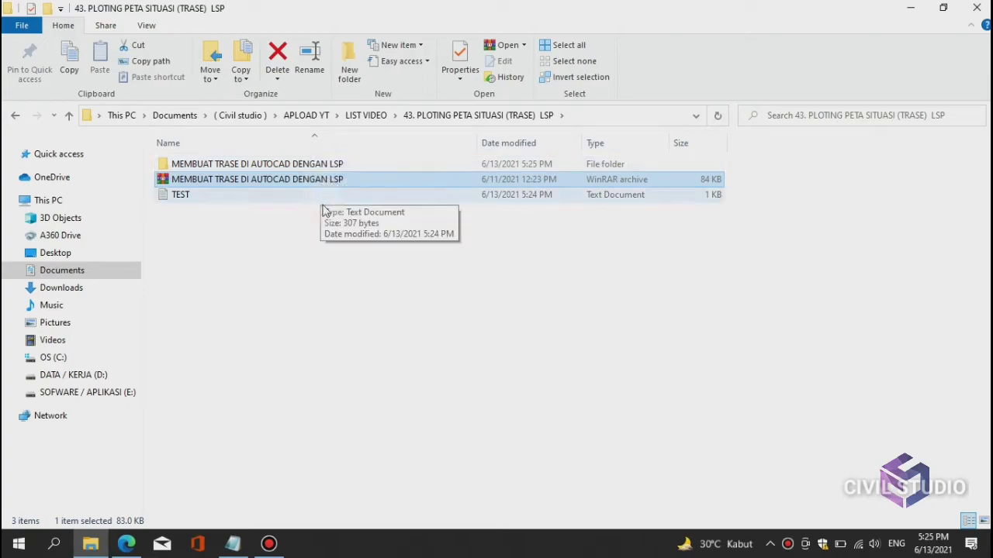
# Copy the TraseSSC AutoLISP file from the MEMBUAT TRASE DI AUTOCAD DENGAN LSP folder
pyautogui.doubleClick(346, 166)
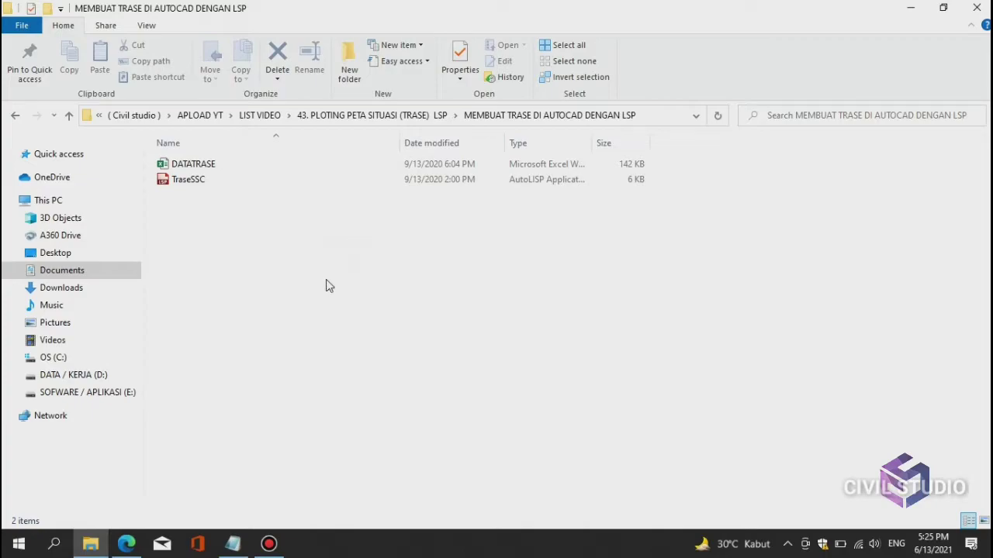
pyautogui.click(198, 179)
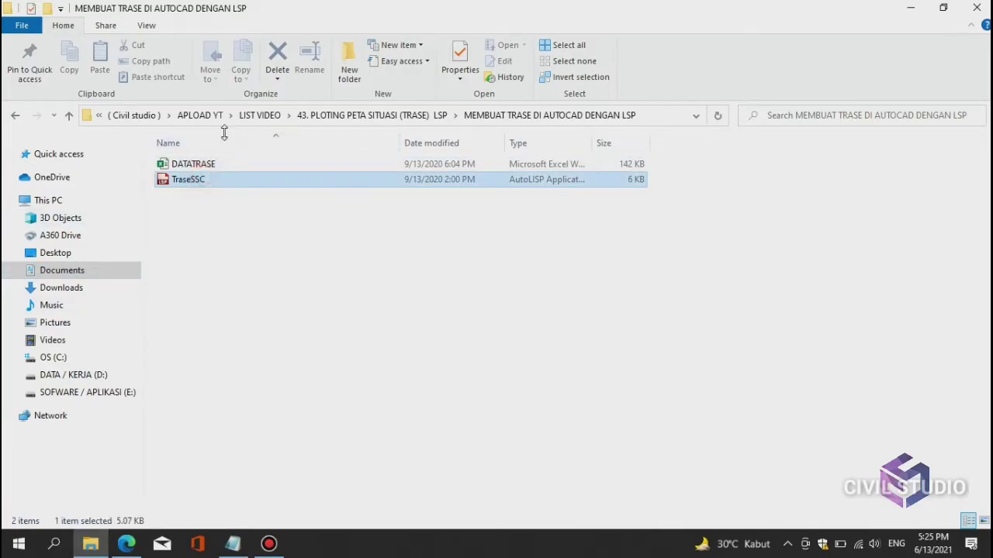
pyautogui.click(198, 163)
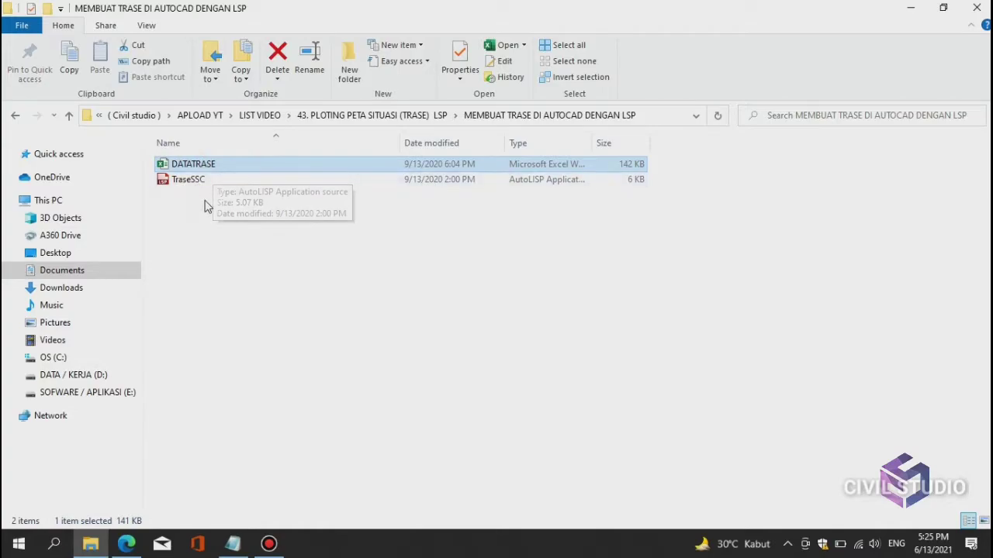
pyautogui.click(186, 180)
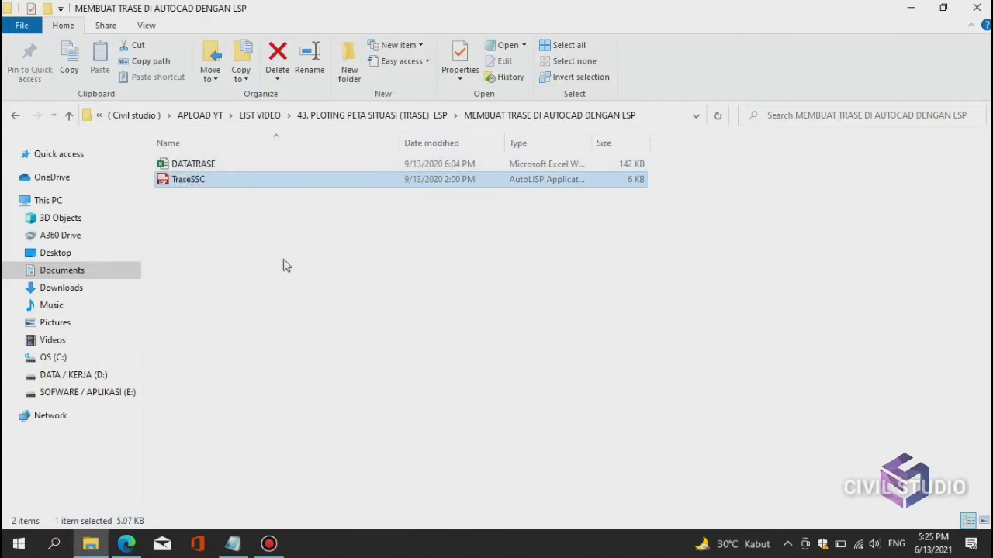
pyautogui.rightClick(197, 181)
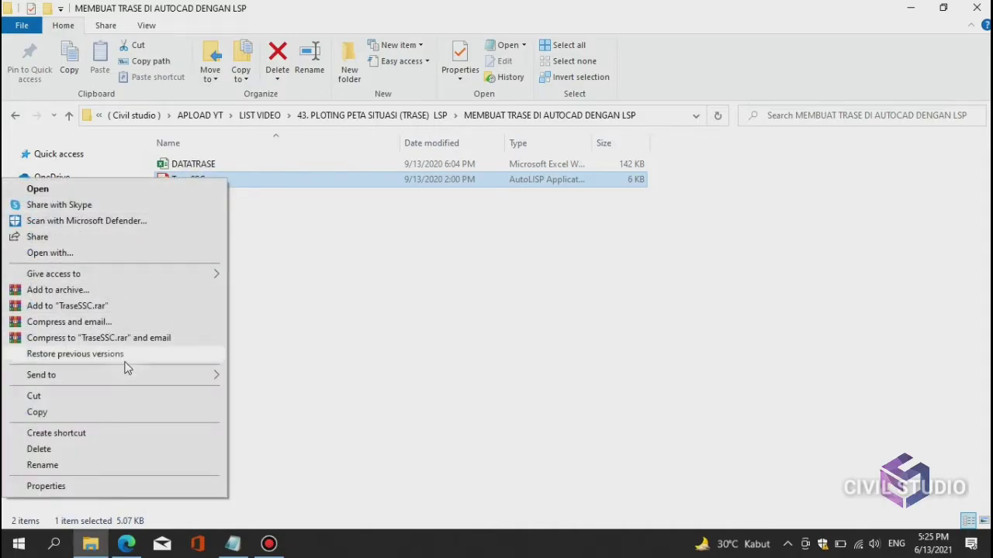
pyautogui.click(134, 411)
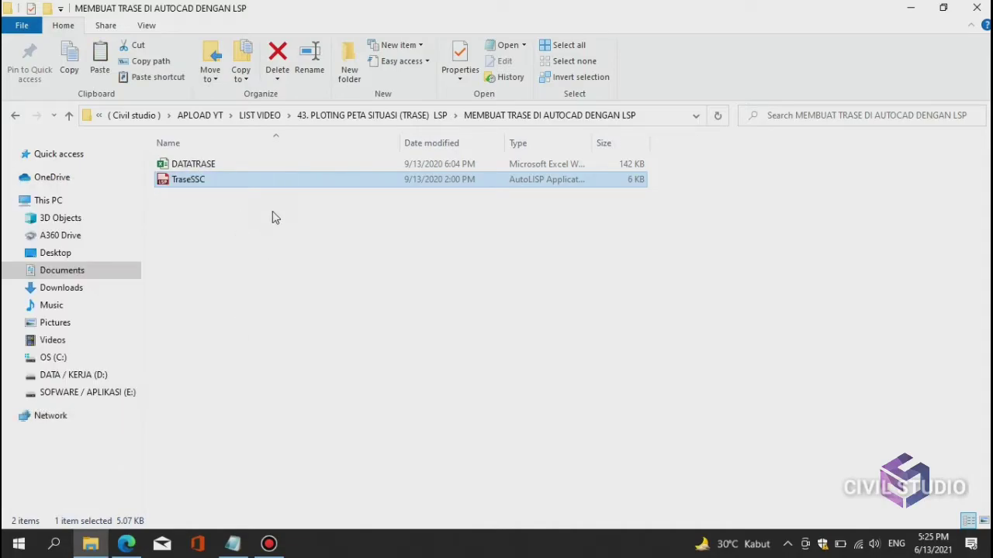
# Paste the copied TraseSSC file into the C:\SSC\LSP folder using a new File Explorer window
pyautogui.press('super+e')
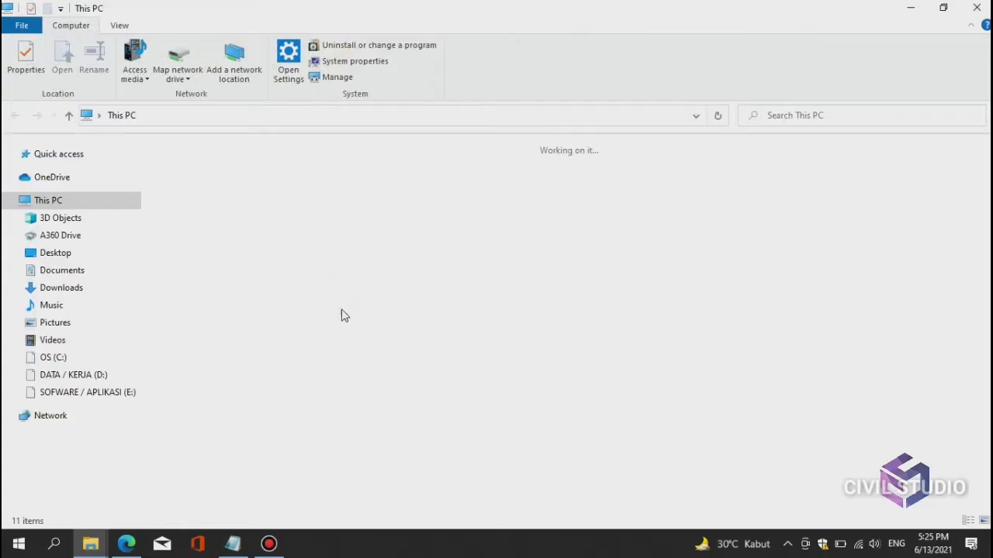
pyautogui.doubleClick(399, 279)
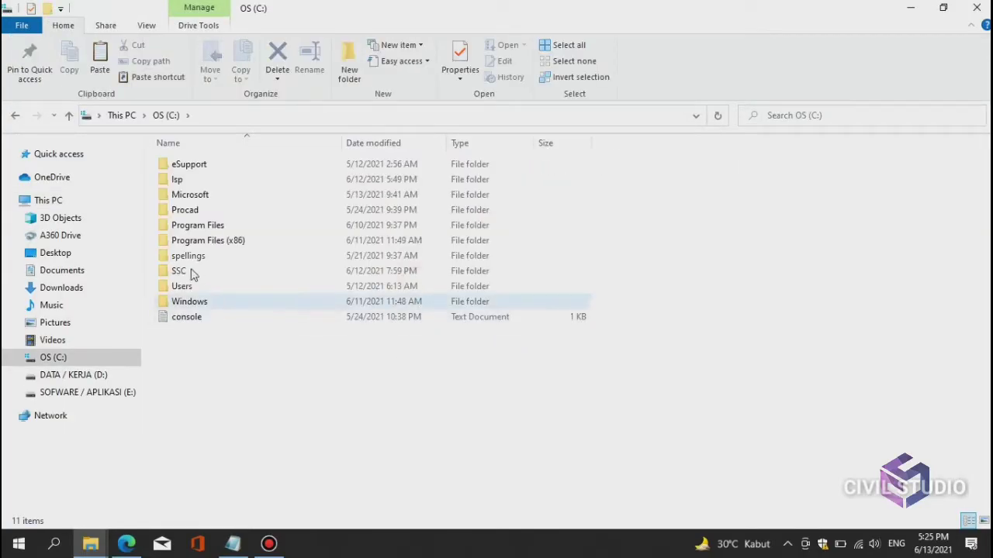
pyautogui.click(178, 278)
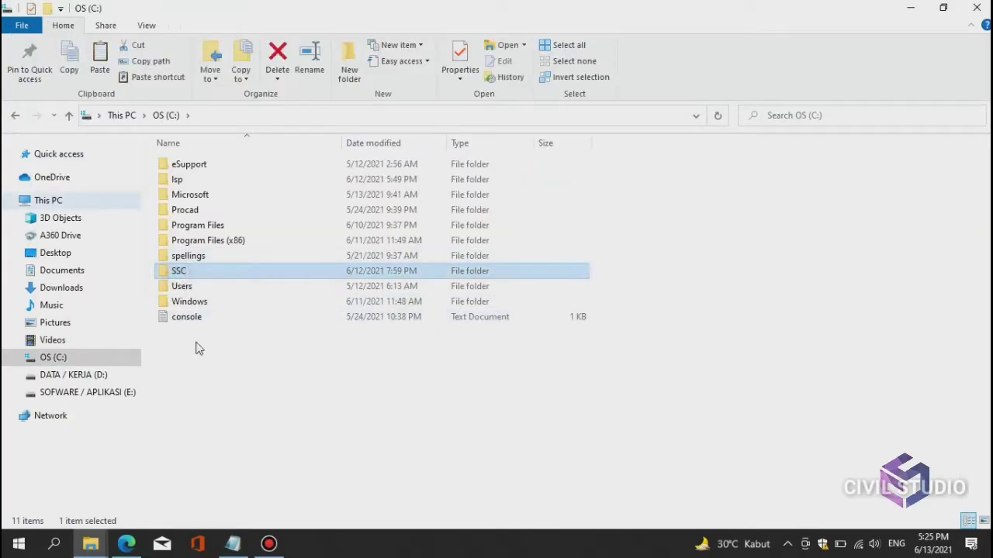
pyautogui.doubleClick(190, 272)
pyautogui.click(180, 182)
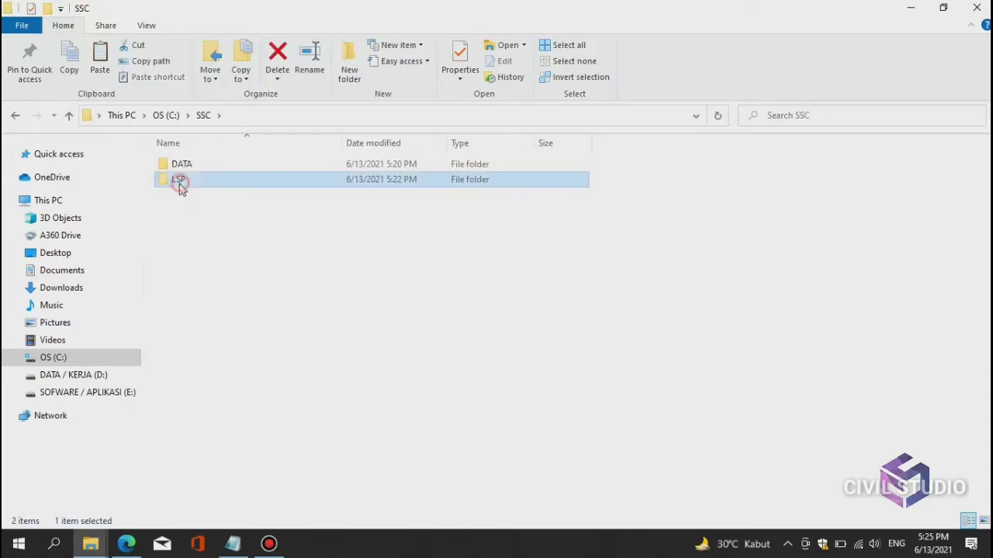
pyautogui.doubleClick(180, 183)
pyautogui.rightClick(236, 194)
pyautogui.click(199, 299)
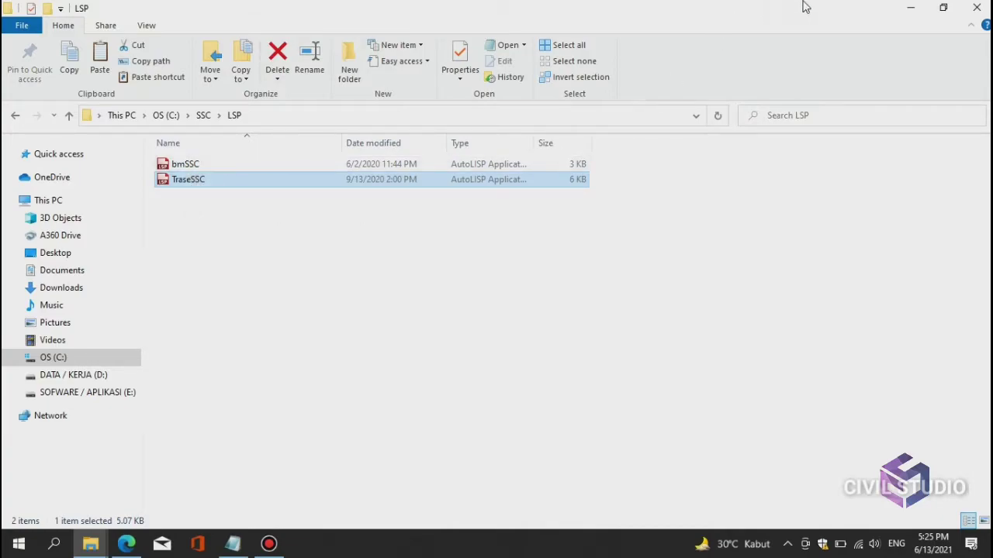
# Delete DATATRASE.PRN from the C:\SSC\DATA folder and return to the SSC folder
pyautogui.click(15, 115)
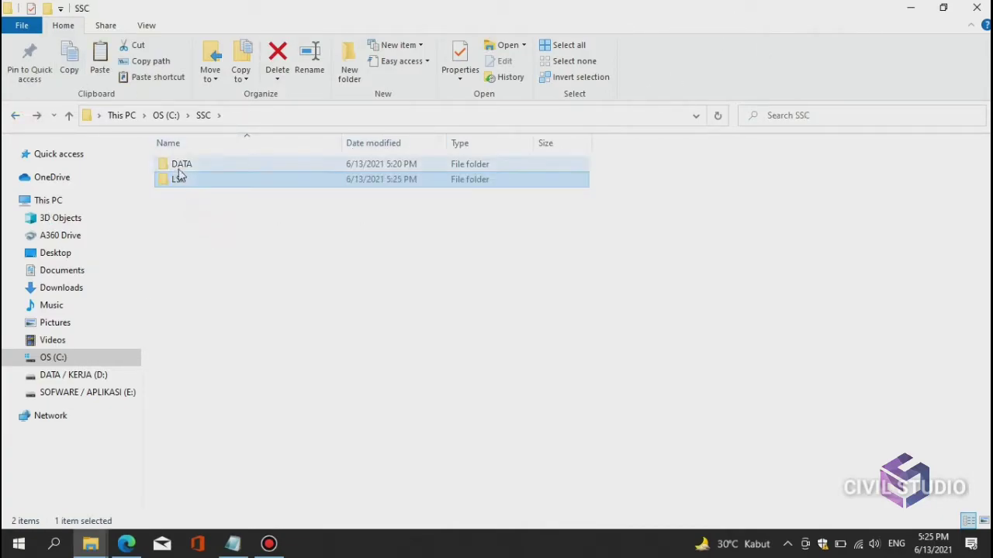
pyautogui.doubleClick(179, 165)
pyautogui.click(221, 179)
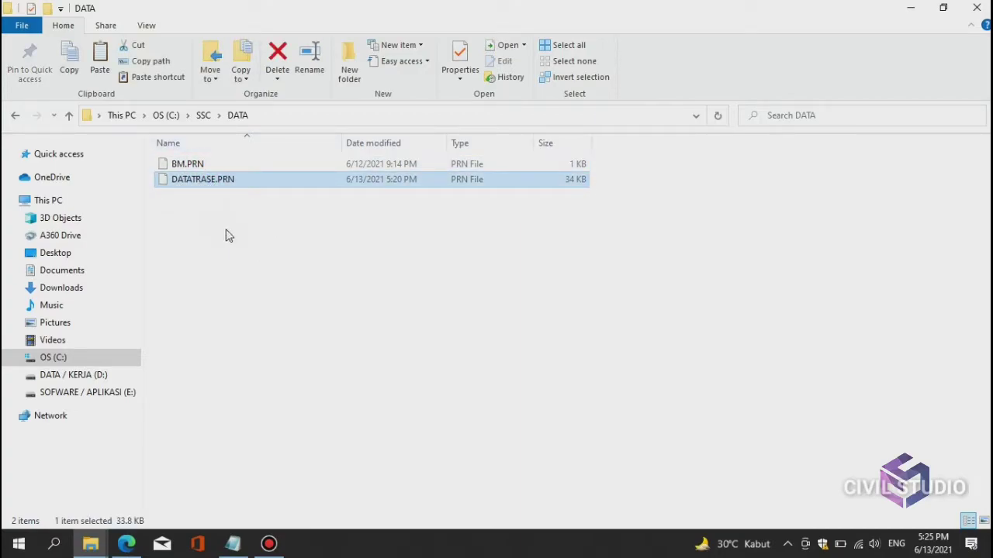
pyautogui.press('Delete')
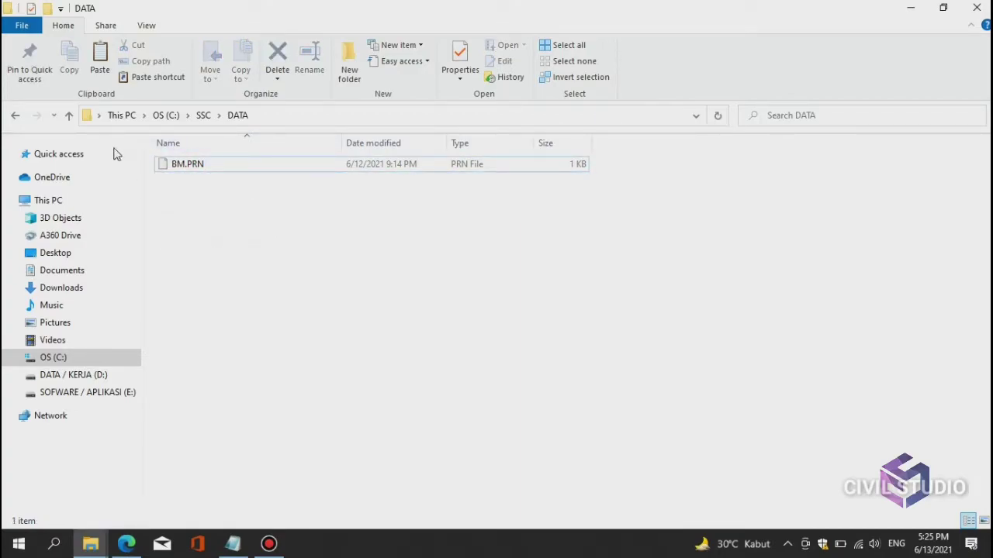
pyautogui.click(19, 116)
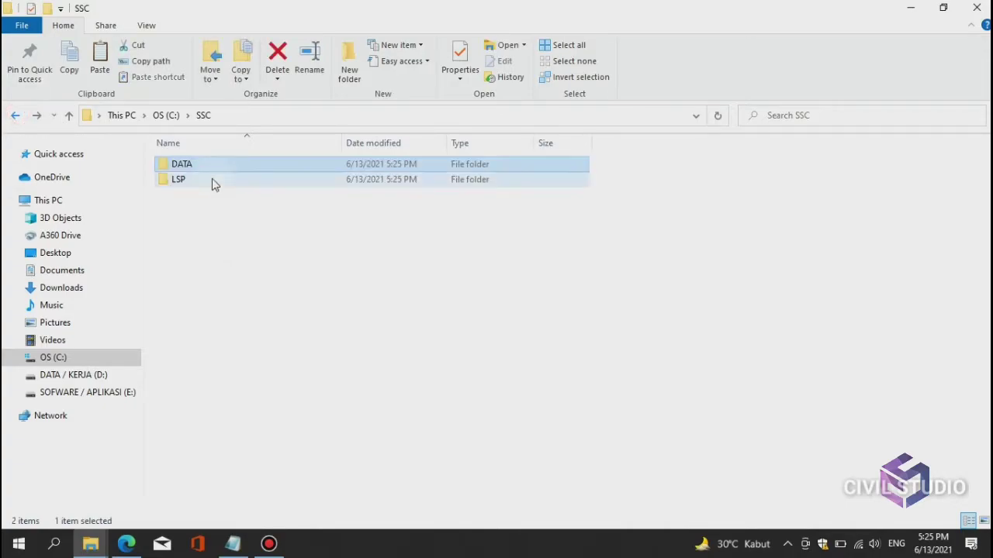
pyautogui.click(218, 276)
# Open the DATATRASE workbook from the MEMBUAT TRASE DI AUTOCAD DENGAN LSP folder in Excel and enable editing
pyautogui.moveTo(106, 545)
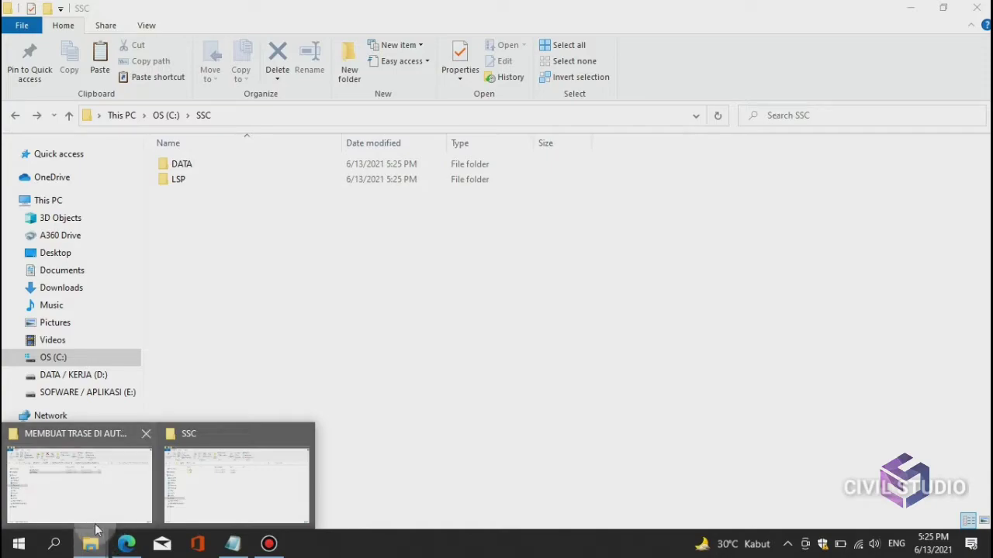
pyautogui.click(107, 478)
pyautogui.click(237, 240)
pyautogui.click(219, 170)
pyautogui.doubleClick(215, 166)
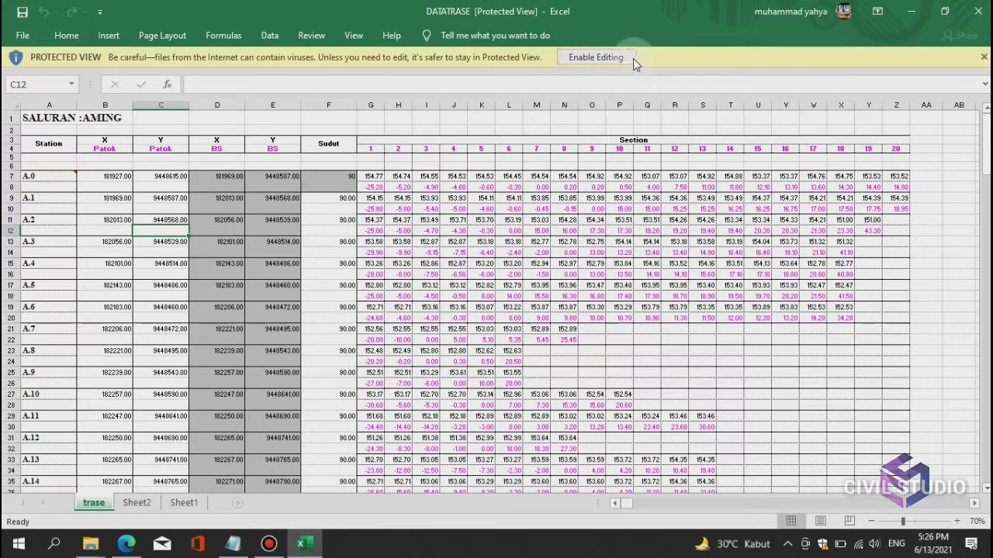
pyautogui.click(630, 58)
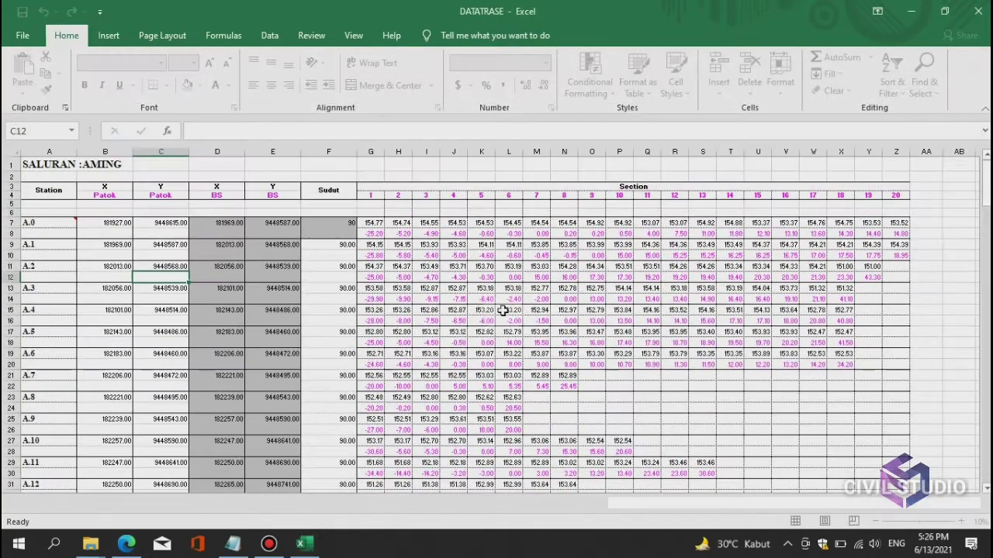
# Highlight the cross-section data on the trase sheet, from G7 through section column 20 down to the last station
pyautogui.click(721, 377)
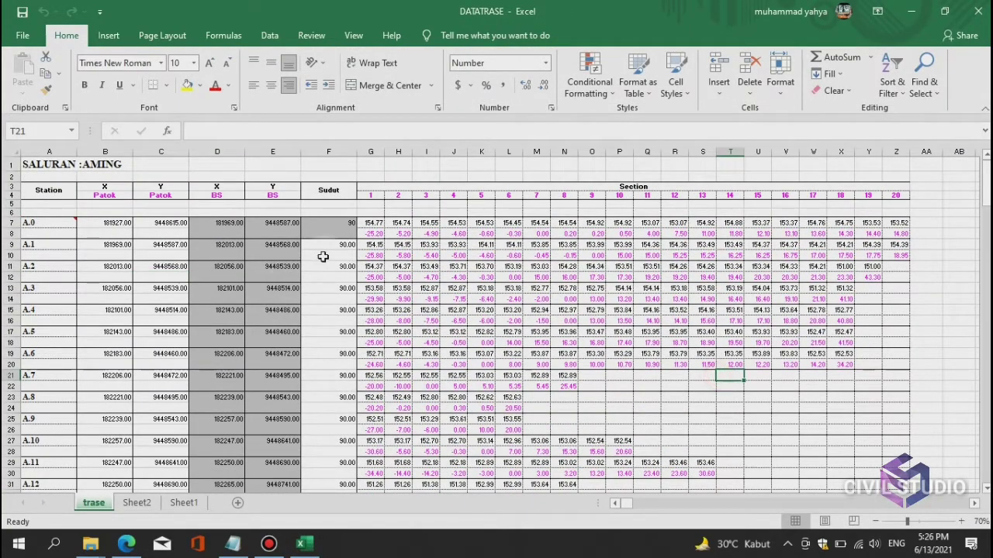
pyautogui.moveTo(377, 220); pyautogui.dragTo(878, 196)
pyautogui.scroll(20, 870, 203)
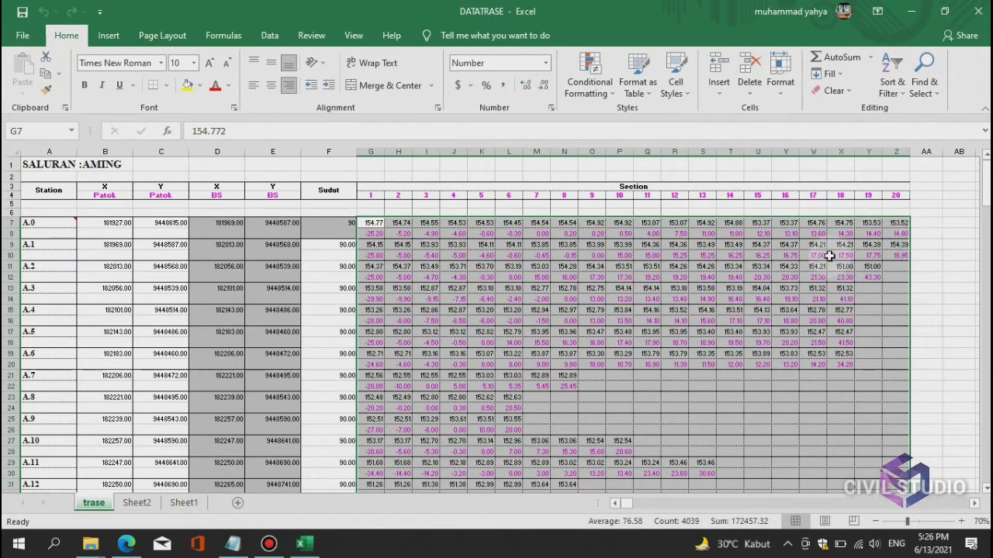
# Add the line "DATA CROSS LAPANGAN" to the TEST note in Notepad, highlight it, and minimize the note
pyautogui.click(232, 543)
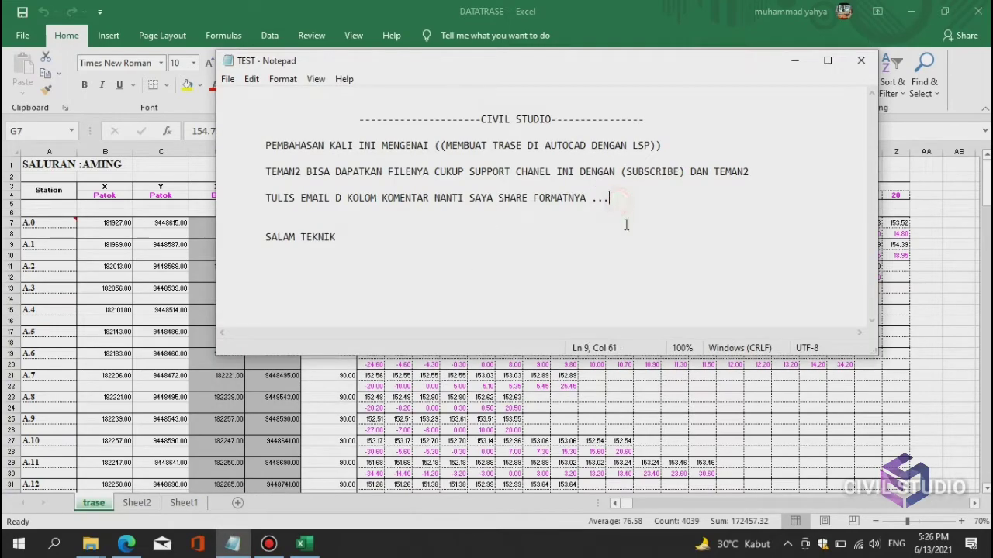
pyautogui.press('Return')
pyautogui.press('Return')
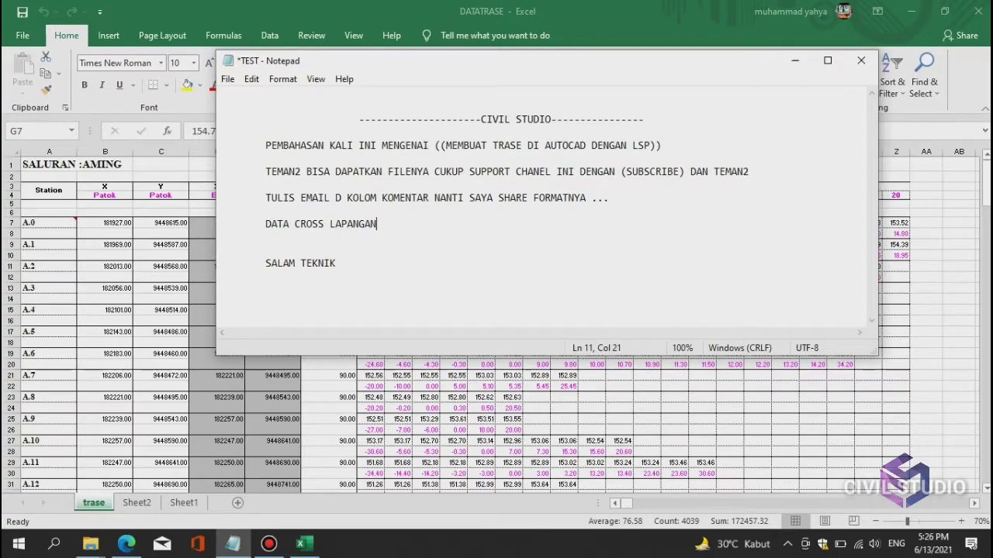
pyautogui.press('Return')
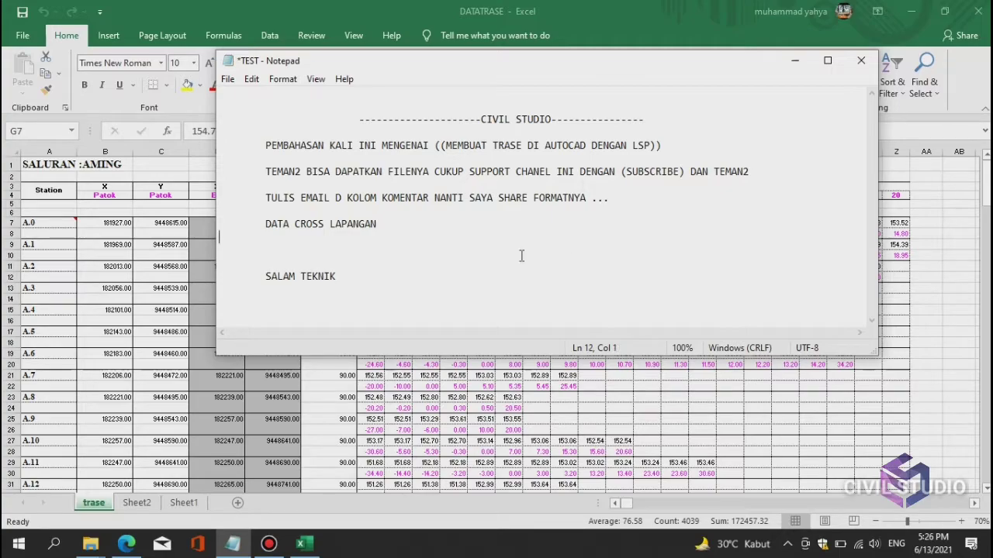
pyautogui.moveTo(263, 222); pyautogui.dragTo(410, 223)
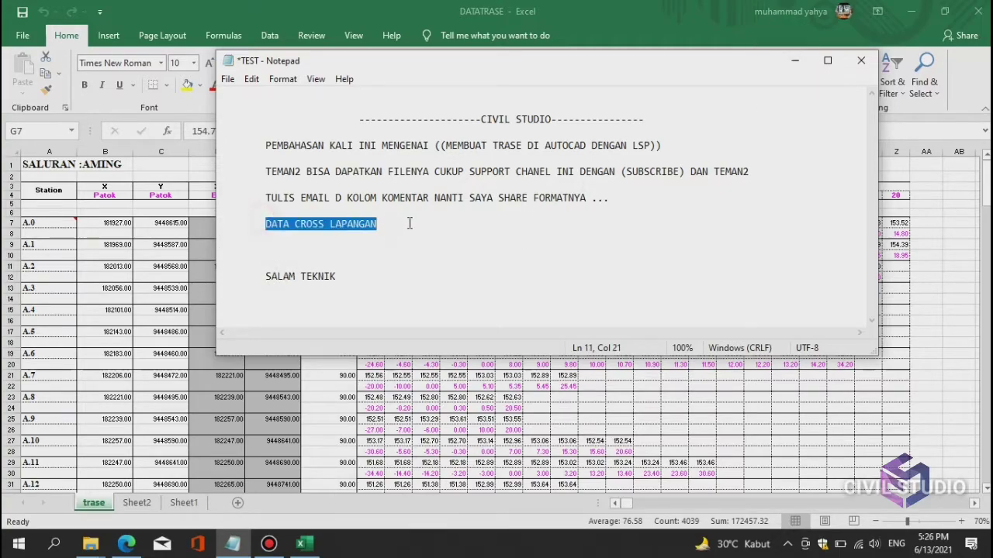
pyautogui.click(794, 59)
# Examine the elevation and distance values in the Section columns for the first few stations
pyautogui.click(564, 255)
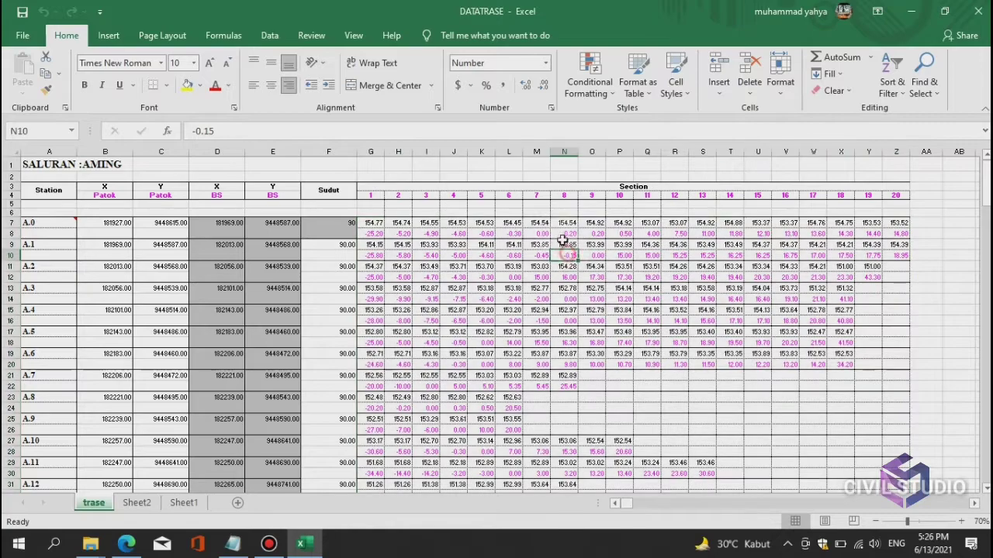
pyautogui.moveTo(564, 223); pyautogui.dragTo(564, 310)
pyautogui.moveTo(675, 223); pyautogui.dragTo(702, 311)
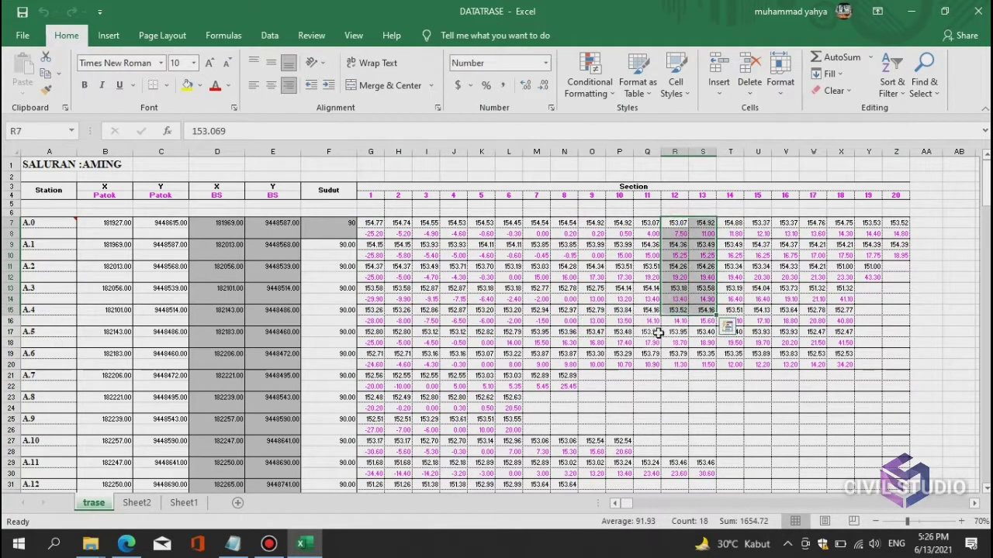
pyautogui.click(410, 255)
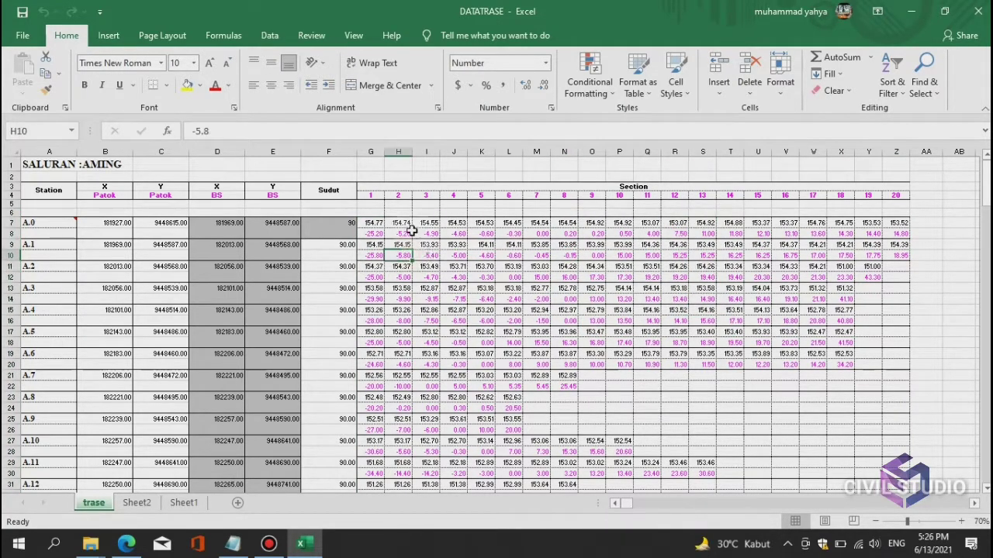
# Inspect the formulas in the BS X and Y columns for stations A.0 and A.2
pyautogui.click(100, 228)
pyautogui.click(219, 244)
pyautogui.click(223, 223)
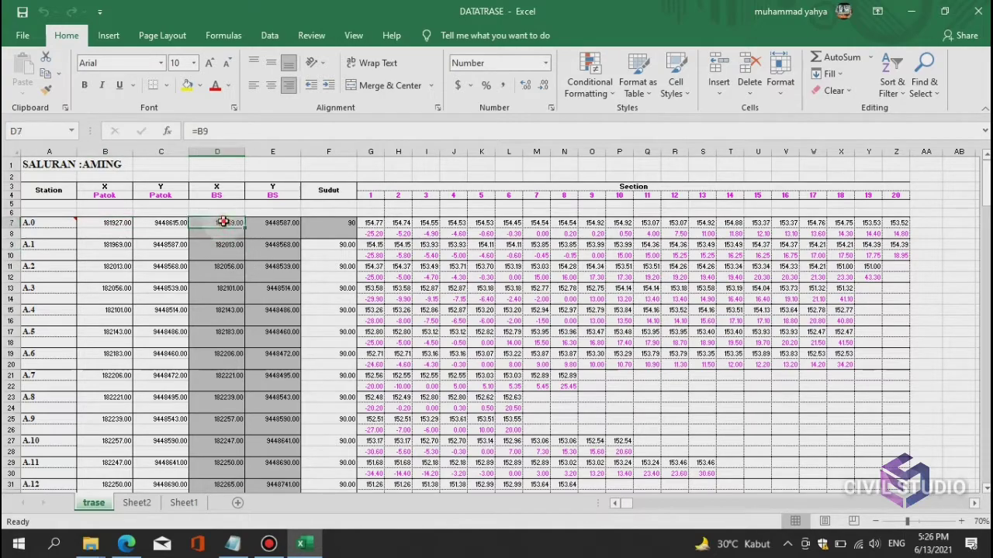
pyautogui.doubleClick(223, 221)
pyautogui.doubleClick(276, 220)
pyautogui.doubleClick(277, 221)
pyautogui.doubleClick(228, 267)
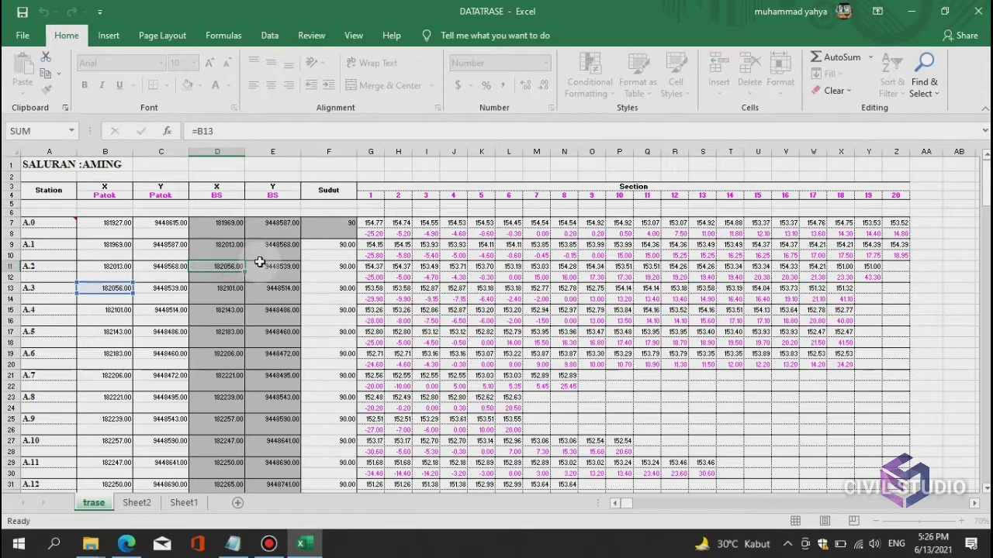
pyautogui.press('Escape')
pyautogui.doubleClick(264, 264)
pyautogui.press('Escape')
# Inspect the Patok coordinate and the BS X and Y formulas of the last station, A.100
pyautogui.scroll(-20, 244, 320)
pyautogui.scroll(-20, 243, 321)
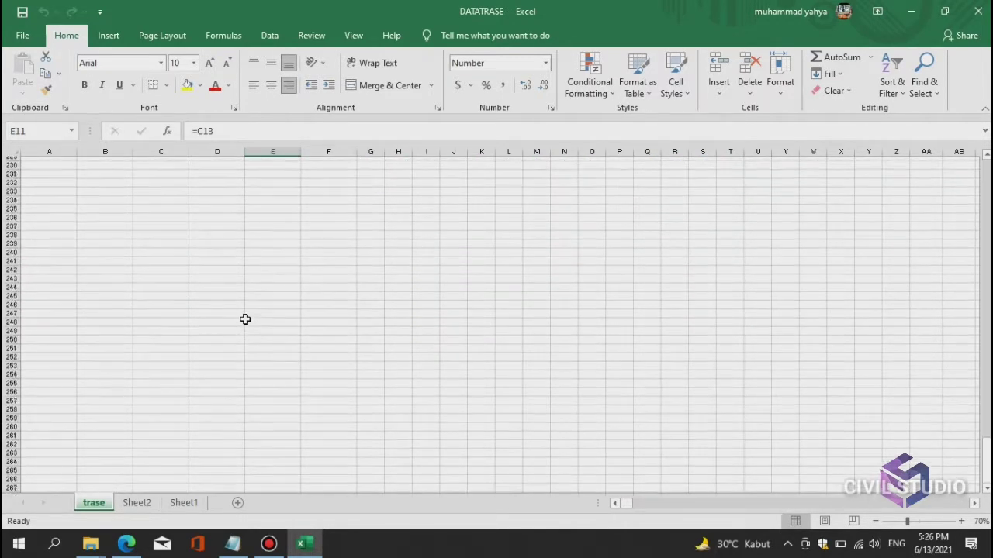
pyautogui.scroll(20, 245, 320)
pyautogui.moveTo(985, 417); pyautogui.dragTo(985, 439)
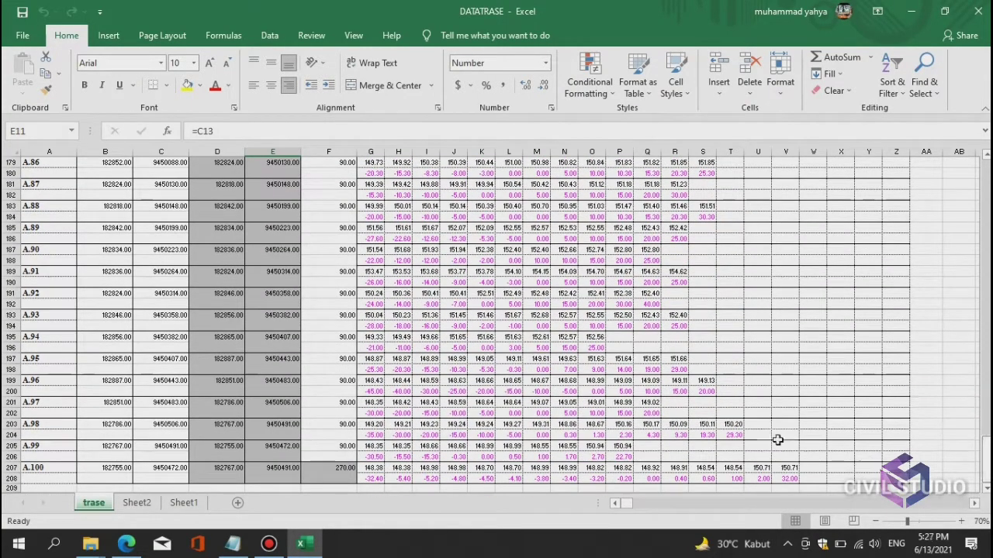
pyautogui.scroll(-3, 953, 461)
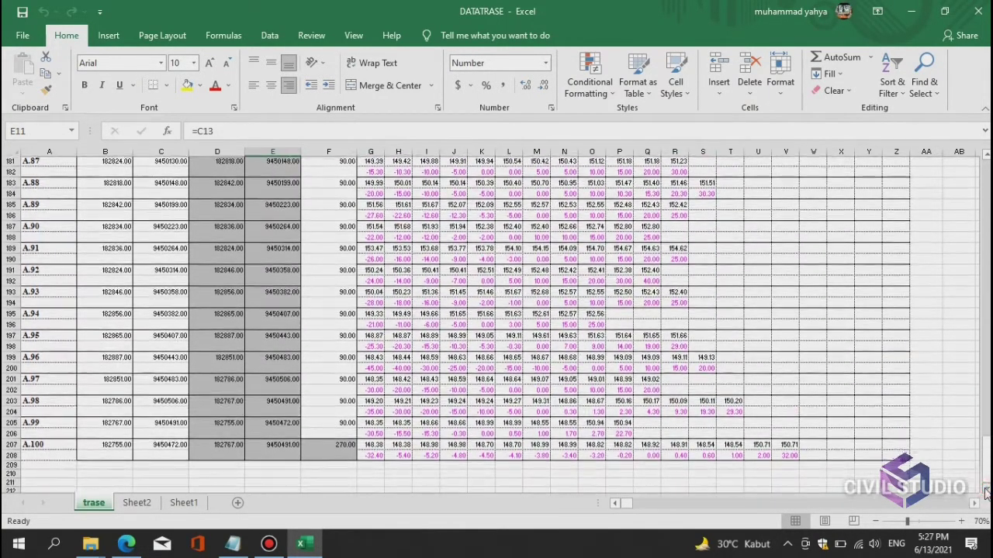
pyautogui.click(104, 370)
pyautogui.click(210, 370)
pyautogui.click(283, 368)
# Add the line "PERHATIKAN PATOK YG TERAKHIR RUMUSNYA..." below "DATA CROSS LAPANGAN" in the TEST note and highlight it
pyautogui.click(232, 544)
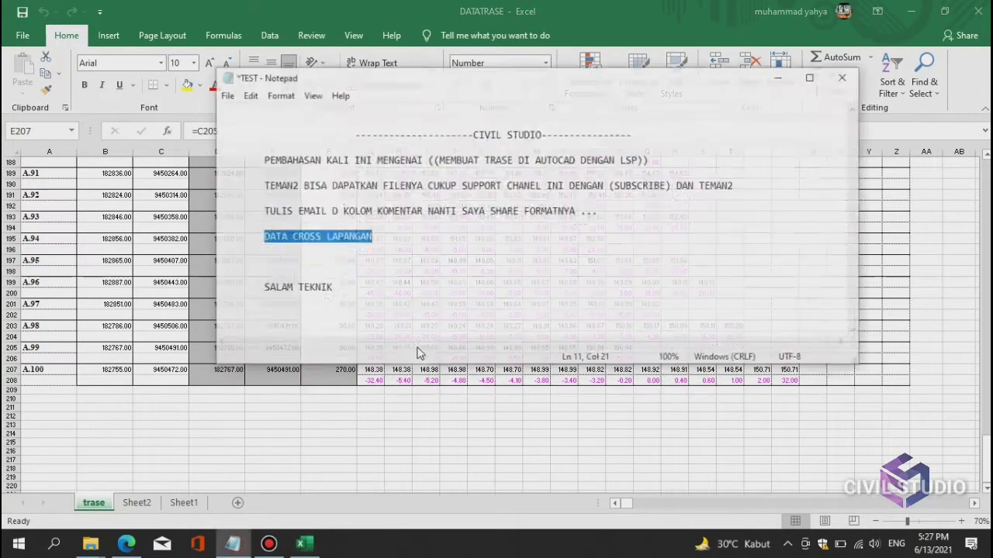
pyautogui.click(392, 227)
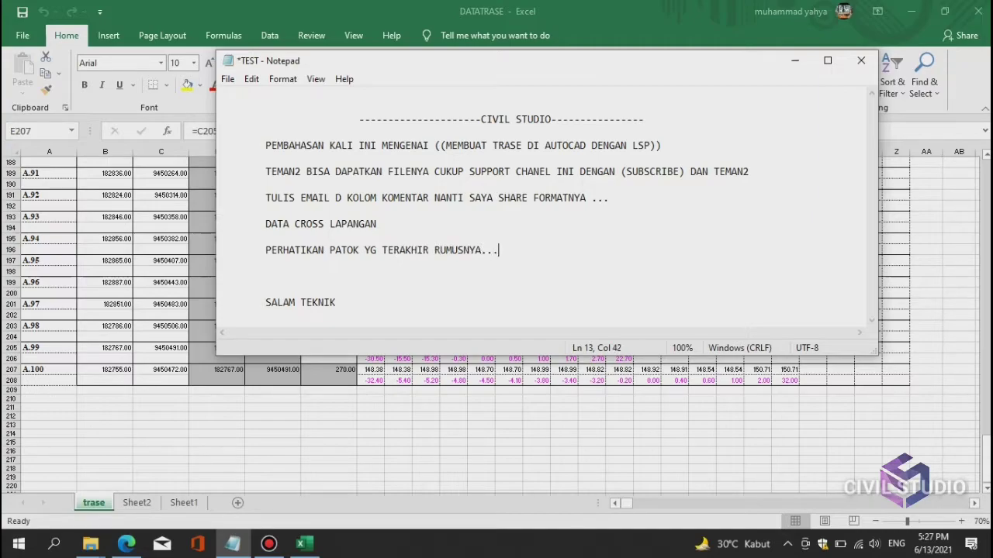
pyautogui.moveTo(297, 259); pyautogui.dragTo(519, 252)
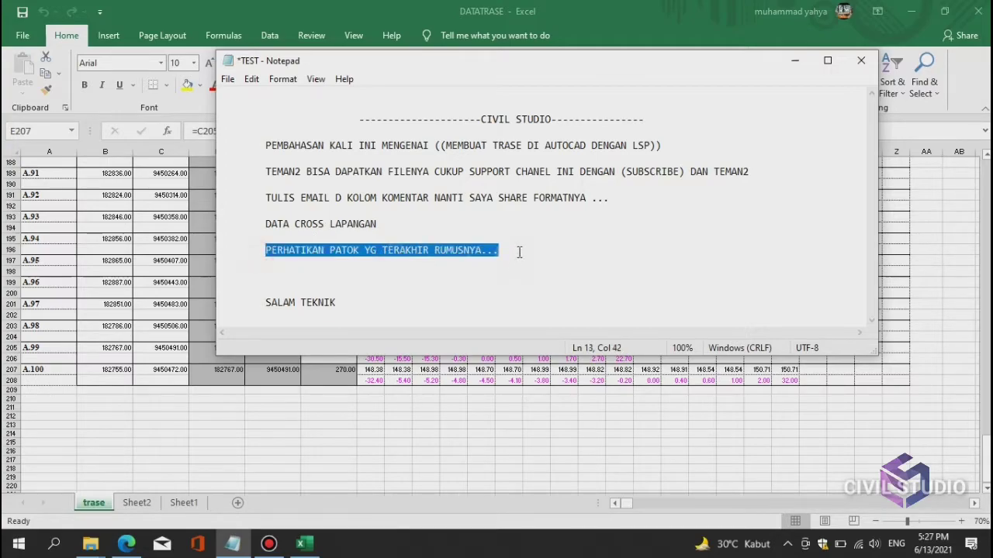
# Re-enter the last station A.100's BS X and Y formulas as =B205 and =C205, referencing the Patok coordinates of station A.99
pyautogui.click(799, 61)
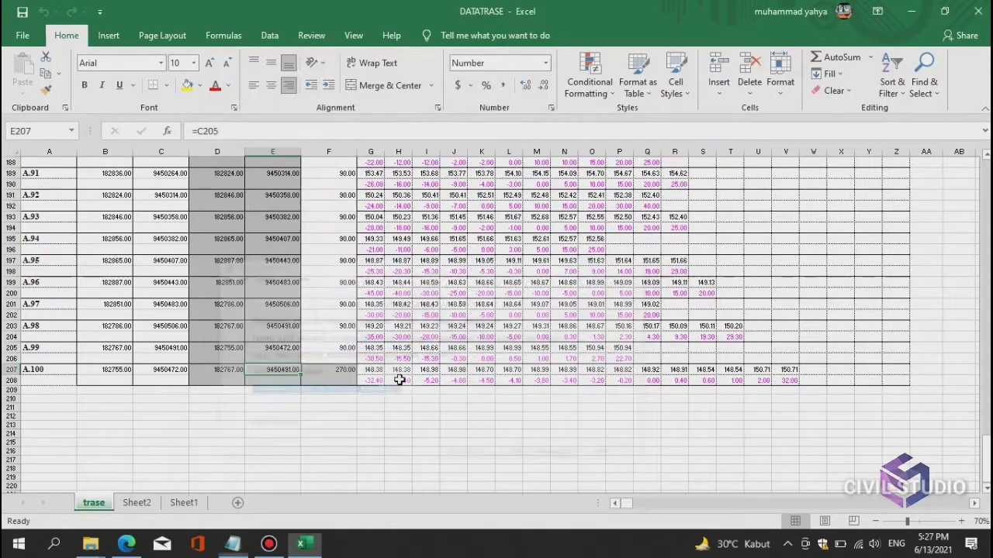
pyautogui.click(217, 370)
pyautogui.write('=')
pyautogui.click(105, 348)
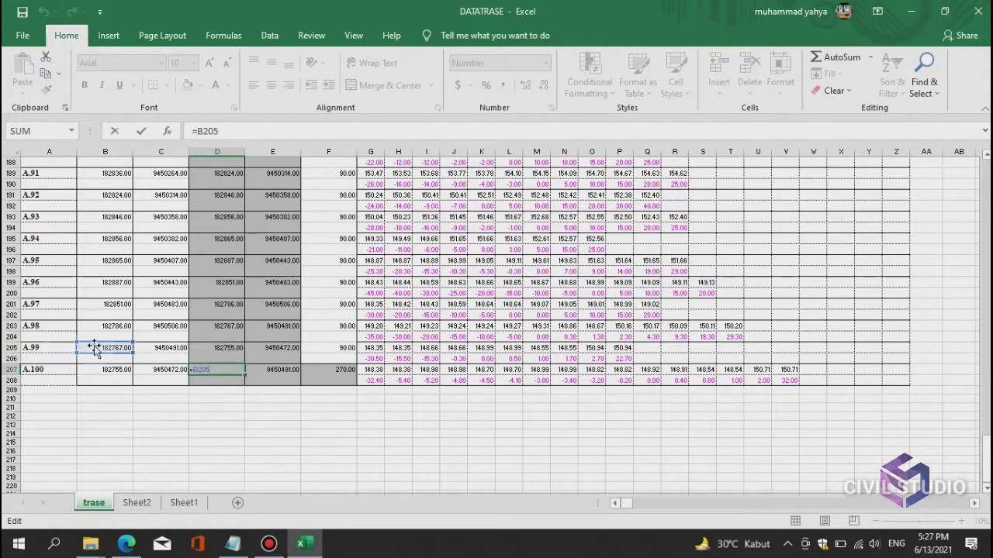
pyautogui.click(272, 370)
pyautogui.write('=')
pyautogui.click(173, 347)
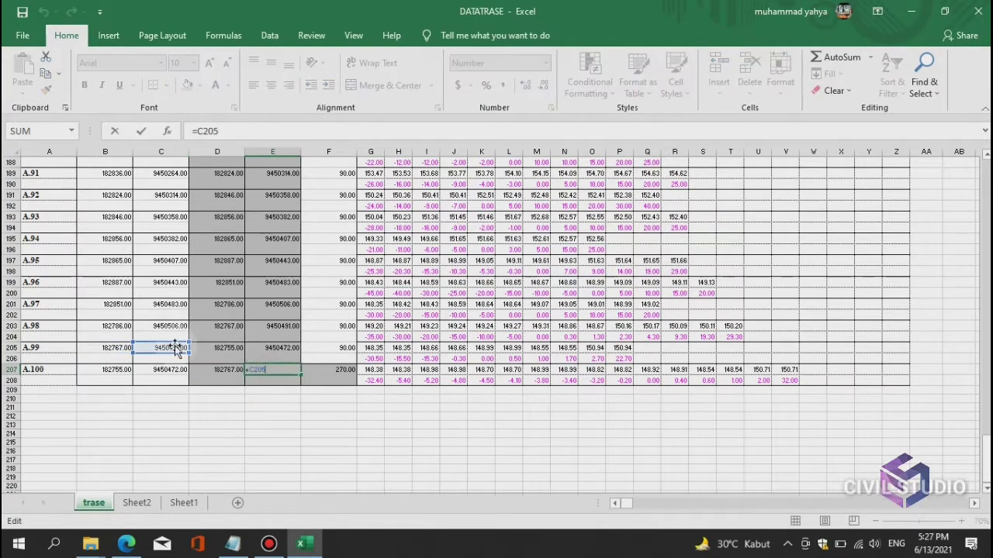
# Inspect the BS X and Y formulas of station A.99 for comparison with the last station
pyautogui.doubleClick(218, 348)
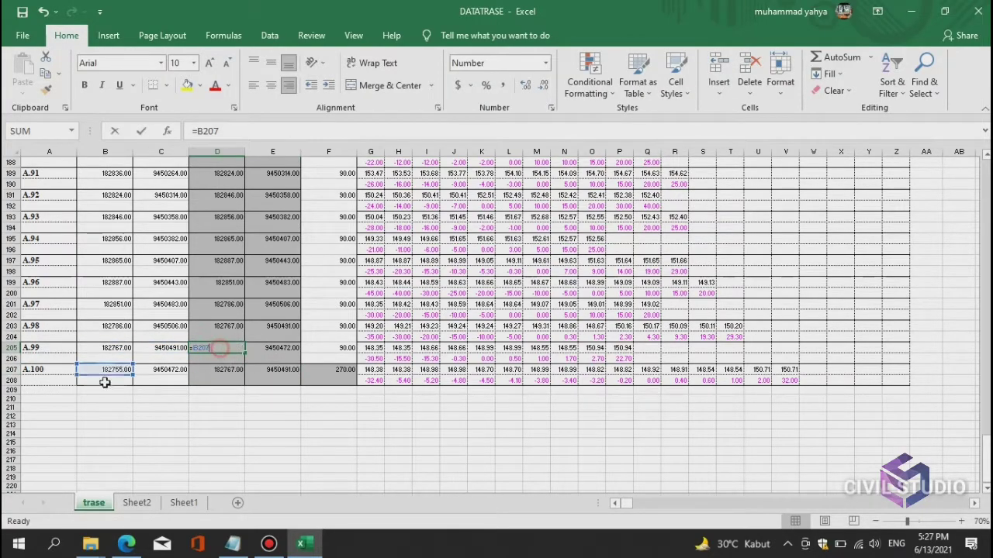
pyautogui.doubleClick(274, 347)
pyautogui.click(275, 401)
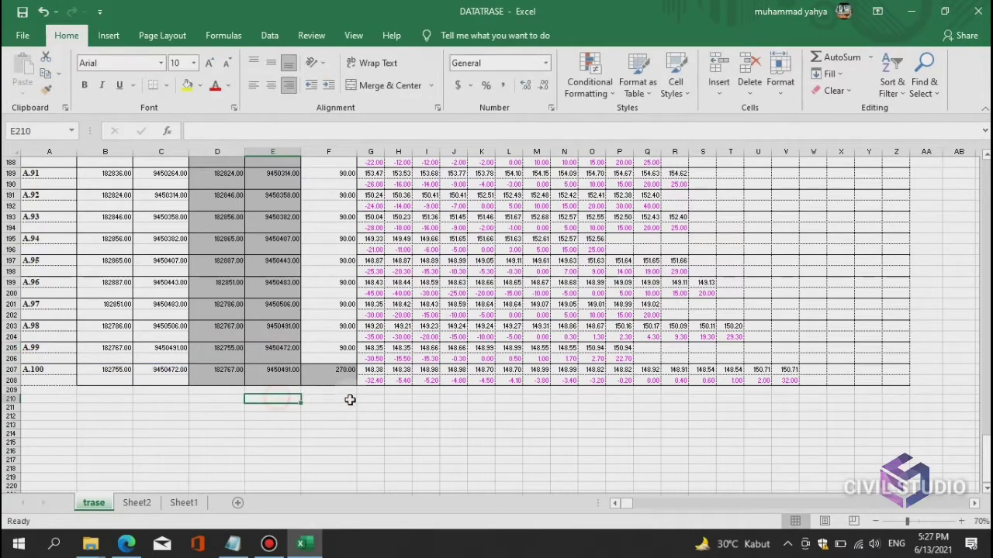
# Review the Sudut angles from station A.0 down to the last station, A.100
pyautogui.scroll(20, 400, 361)
pyautogui.scroll(20, 713, 317)
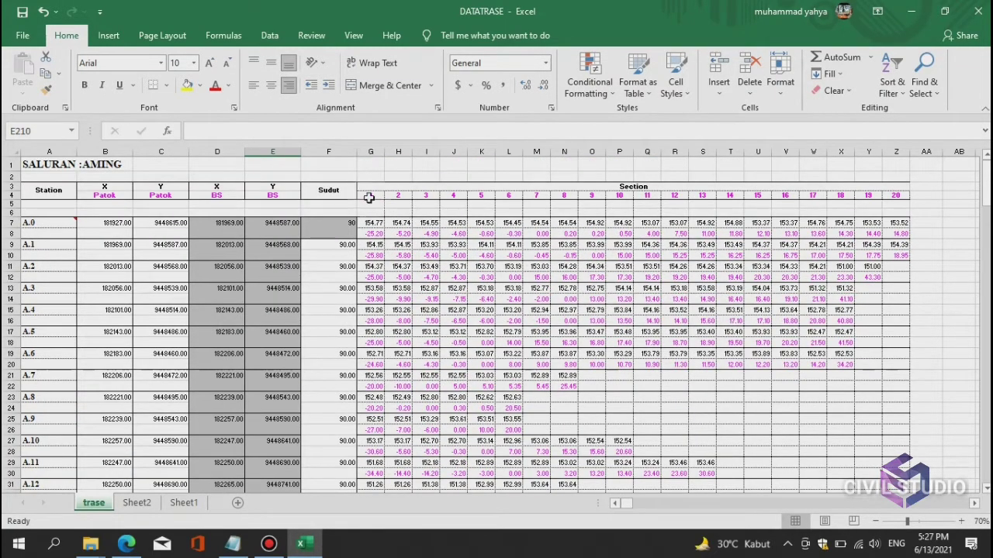
pyautogui.click(329, 190)
pyautogui.moveTo(329, 223); pyautogui.dragTo(343, 462)
pyautogui.click(328, 471)
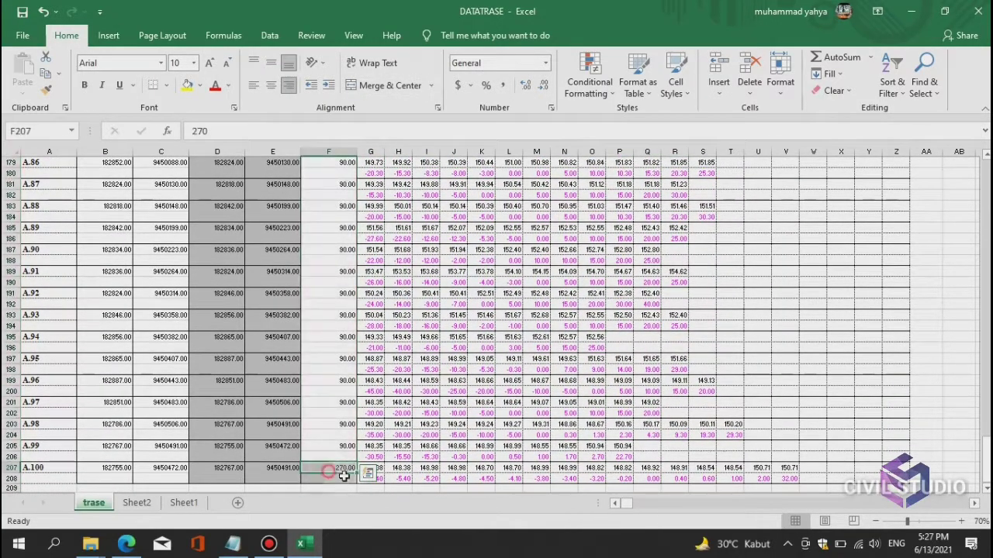
pyautogui.scroll(20, 447, 331)
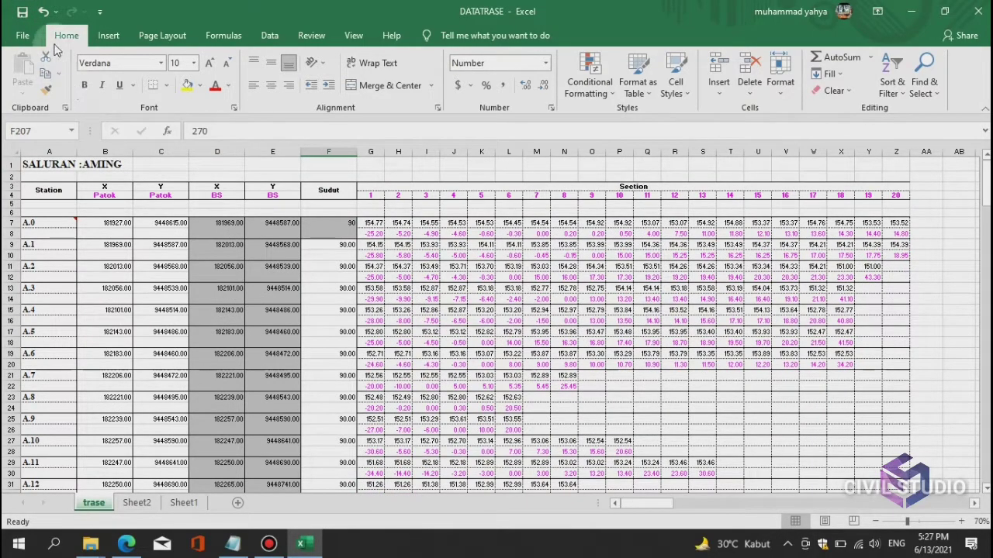
# Start saving a copy of the DATATRASE workbook and choose C:\SSC\DATA as the destination folder
pyautogui.click(23, 35)
pyautogui.click(48, 232)
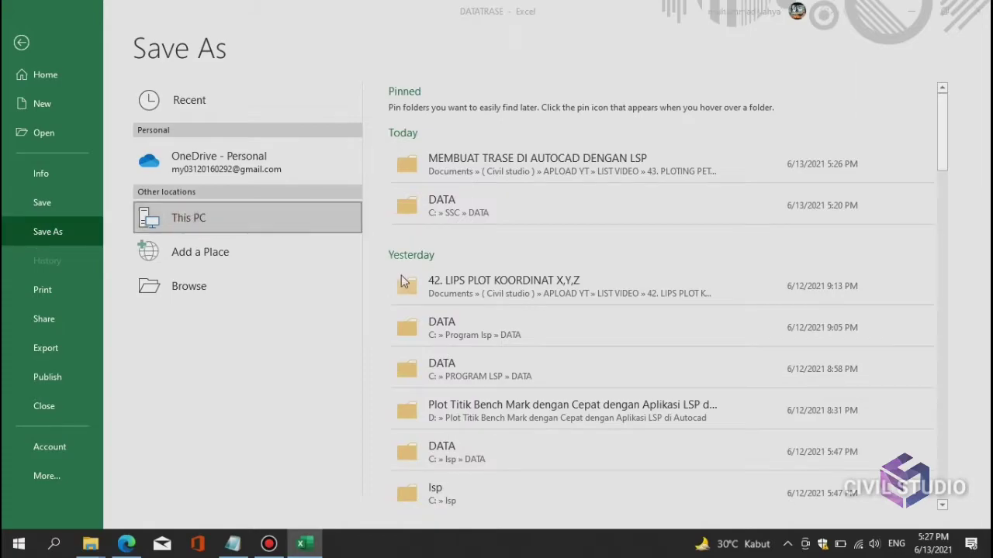
pyautogui.scroll(-2, 51, 183)
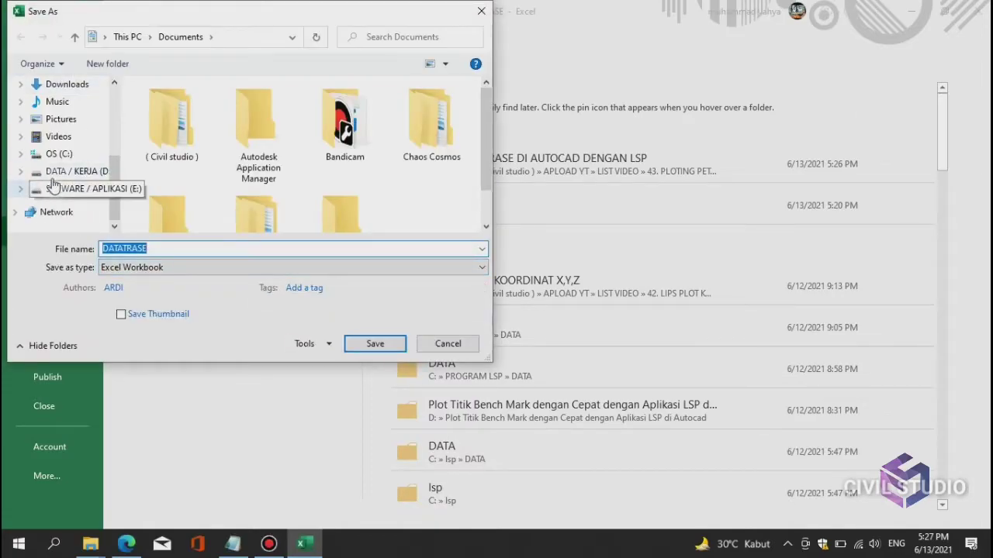
pyautogui.click(59, 153)
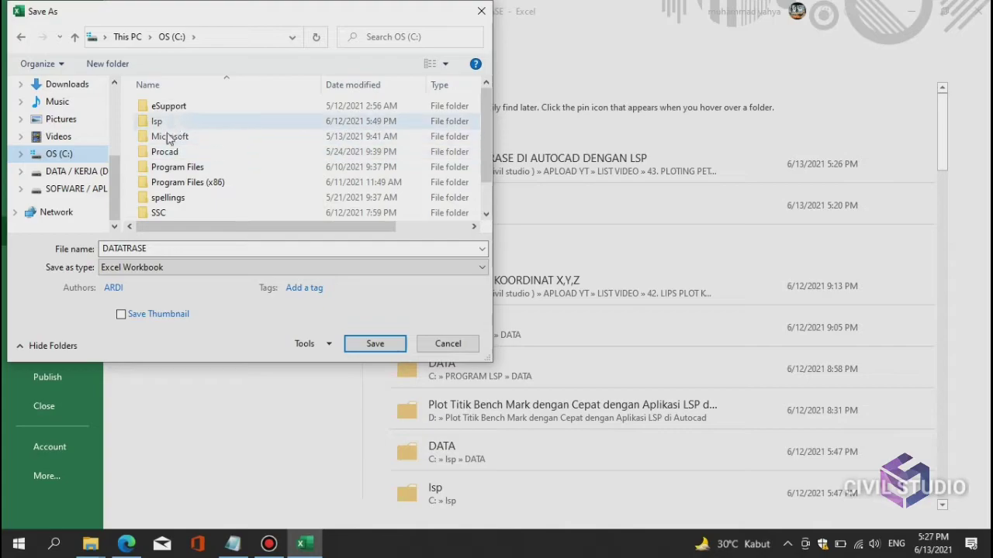
pyautogui.click(160, 214)
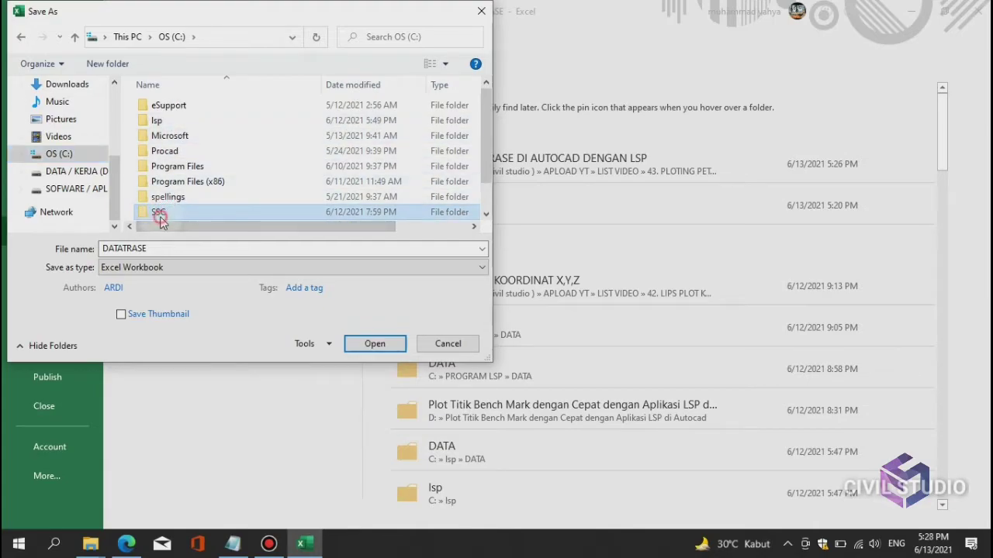
pyautogui.doubleClick(159, 216)
pyautogui.click(166, 109)
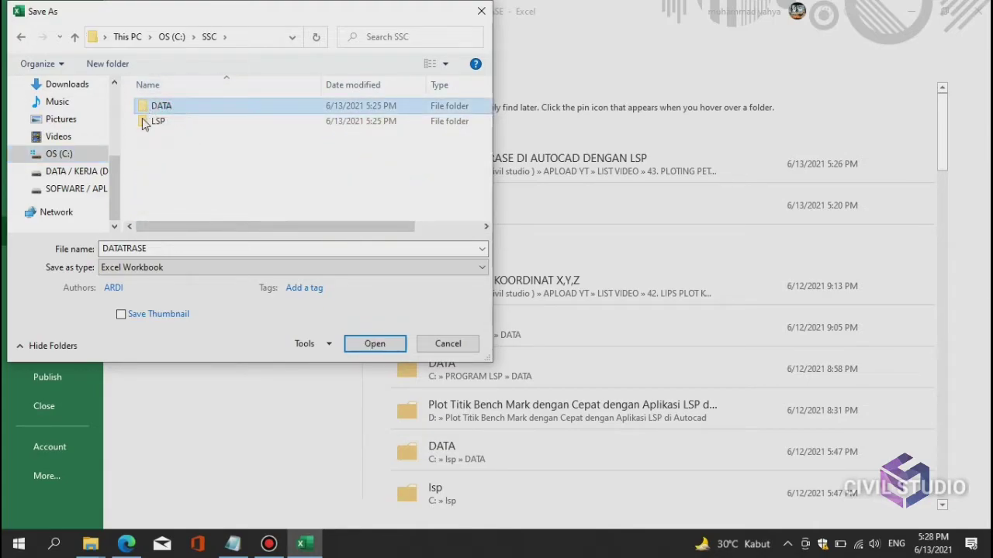
pyautogui.doubleClick(183, 104)
# Save the sheet as DATATRASE.PRN in Formatted Text (Space delimited) format and close the workbook
pyautogui.doubleClick(153, 249)
pyautogui.click(224, 264)
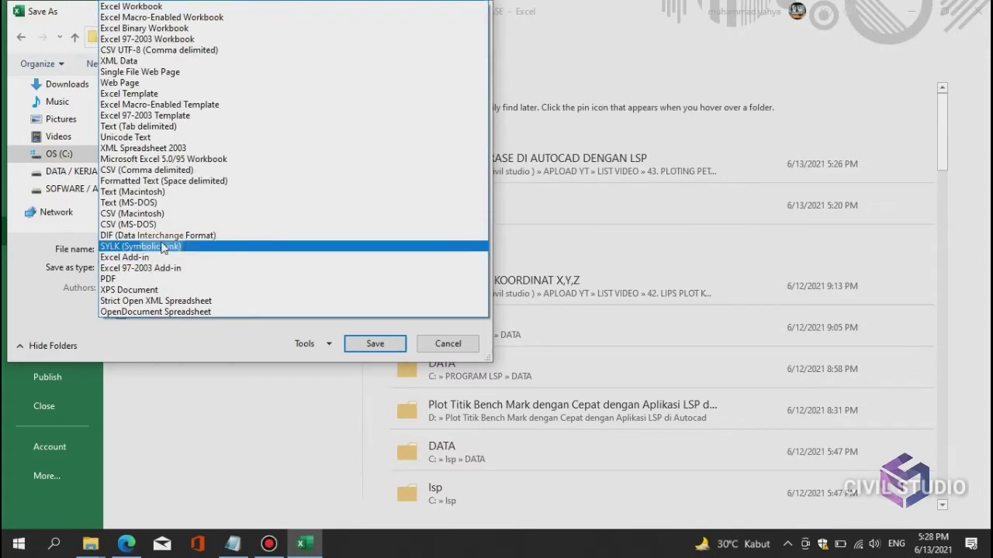
pyautogui.press('Return')
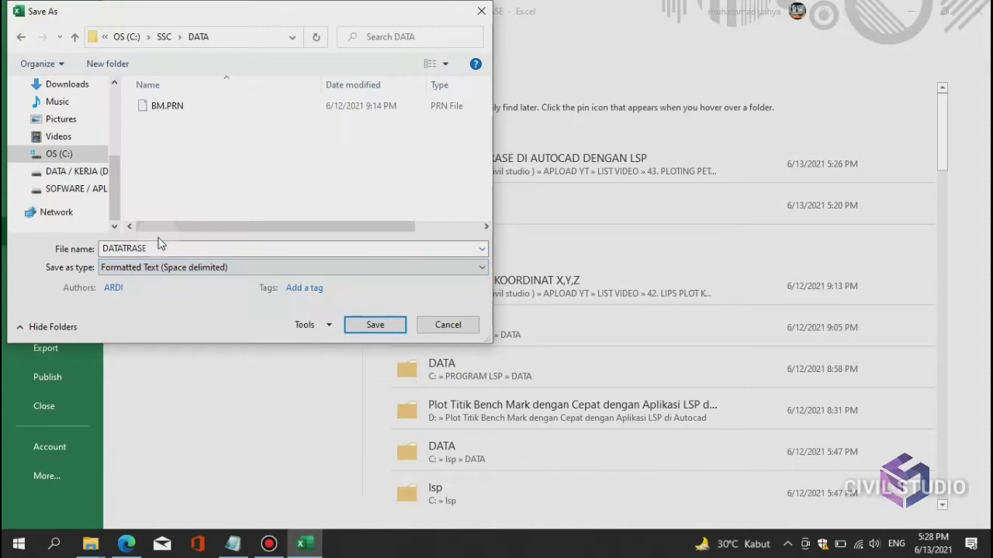
pyautogui.doubleClick(168, 250)
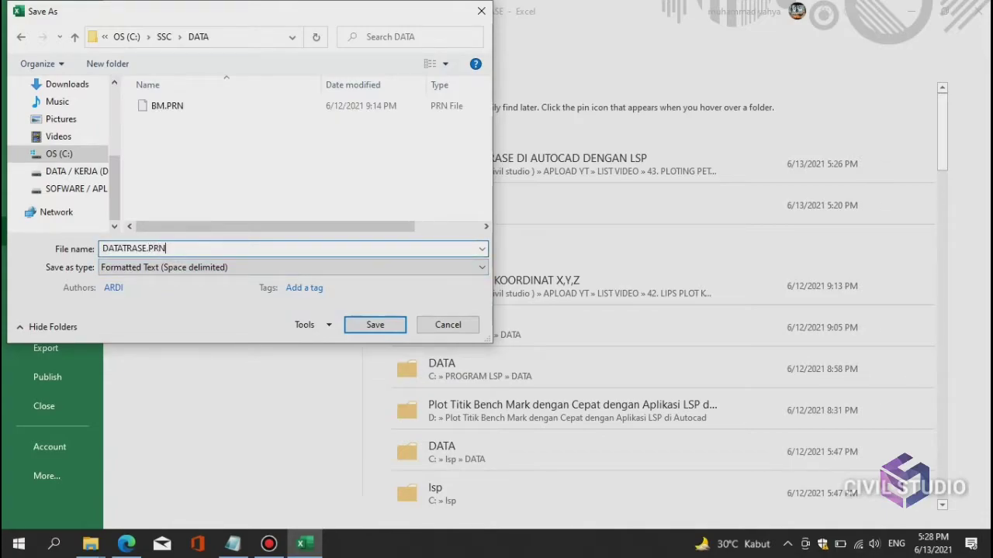
pyautogui.click(368, 325)
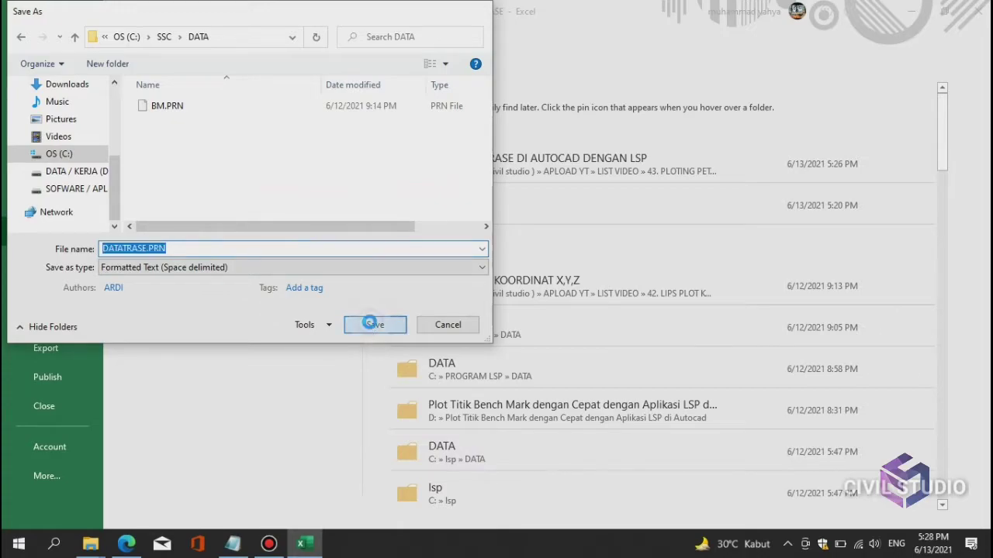
pyautogui.click(470, 320)
pyautogui.click(481, 233)
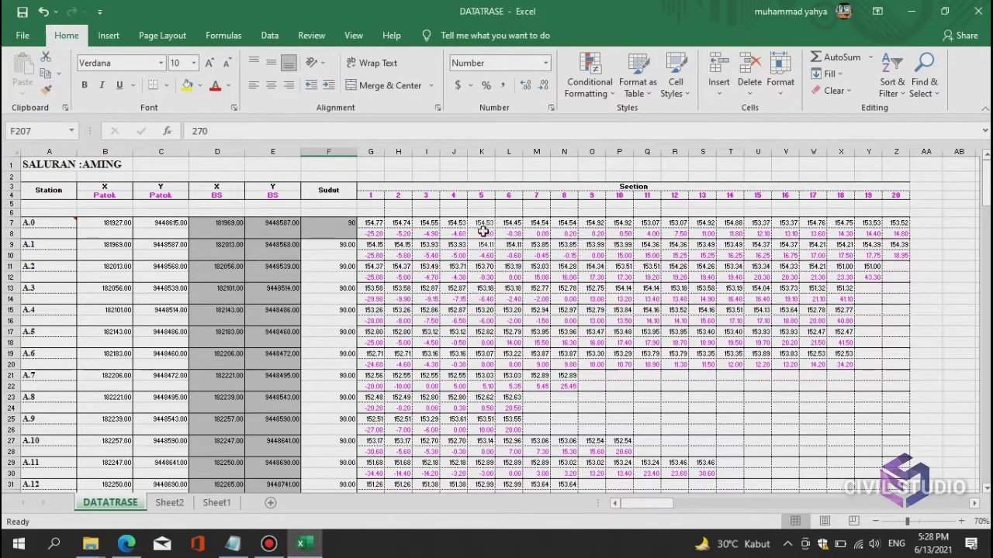
pyautogui.click(979, 10)
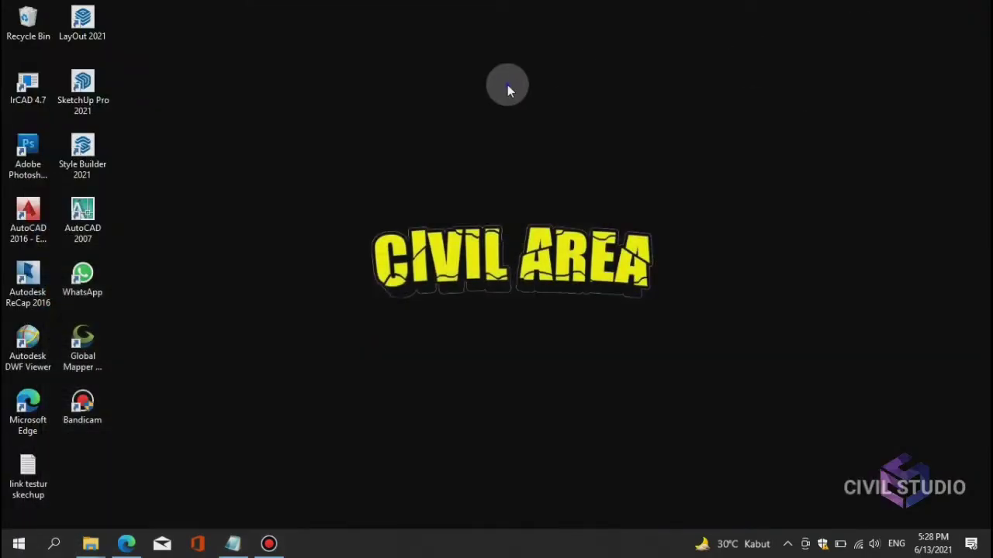
pyautogui.rightClick(507, 86)
pyautogui.click(462, 139)
pyautogui.rightClick(713, 95)
pyautogui.click(672, 139)
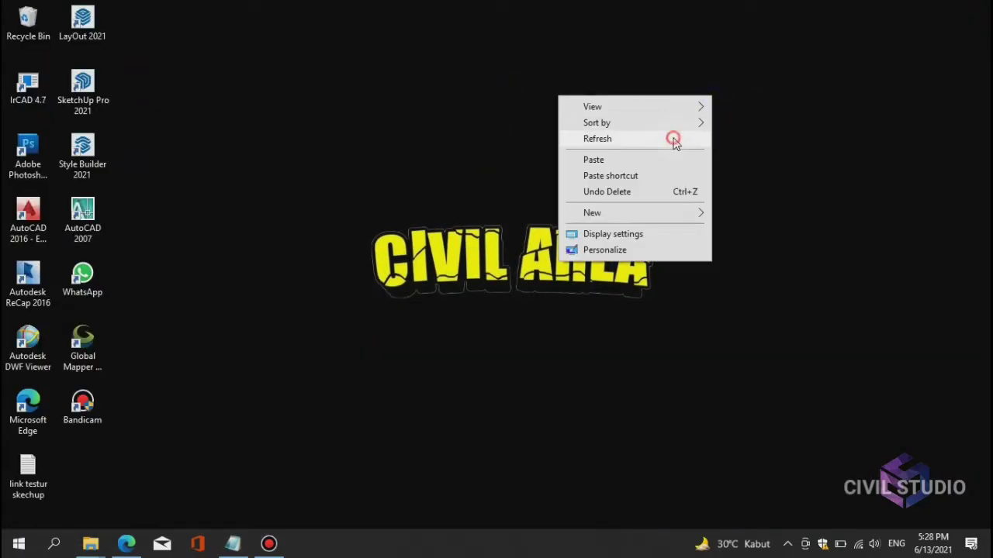
# Launch AutoCAD 2016 and allow the unsigned TraseSSC.LSP file from C:\SSC\LSP to load
pyautogui.click(28, 218)
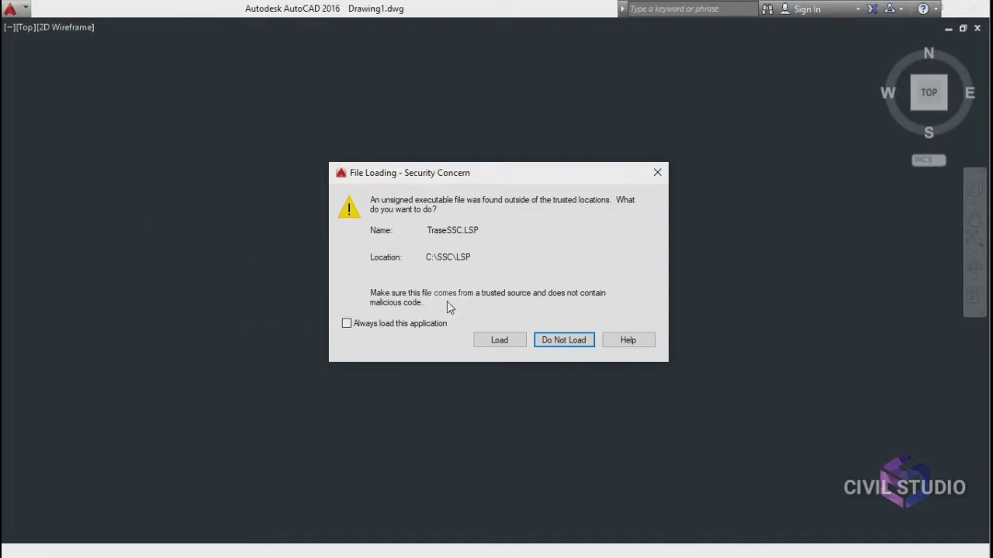
pyautogui.click(500, 341)
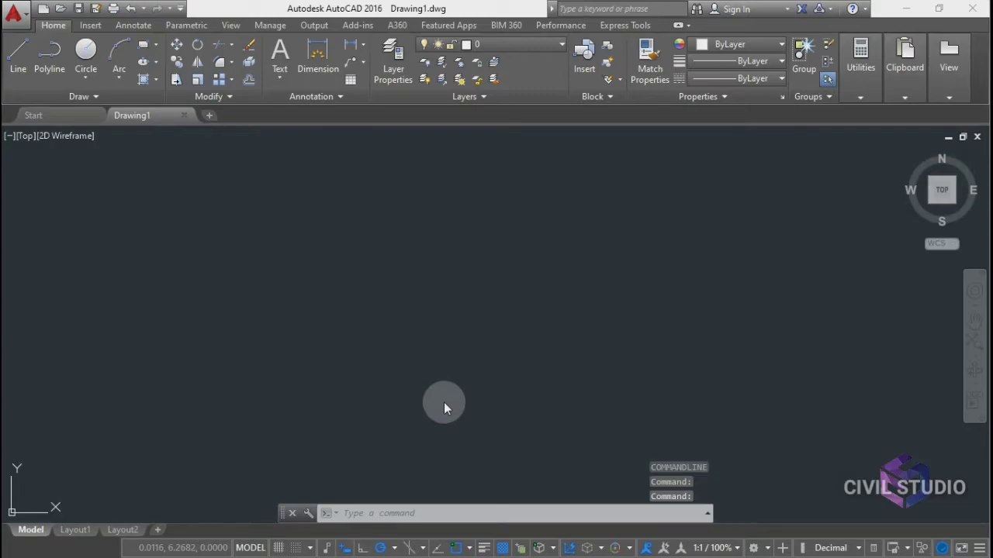
pyautogui.click(569, 317)
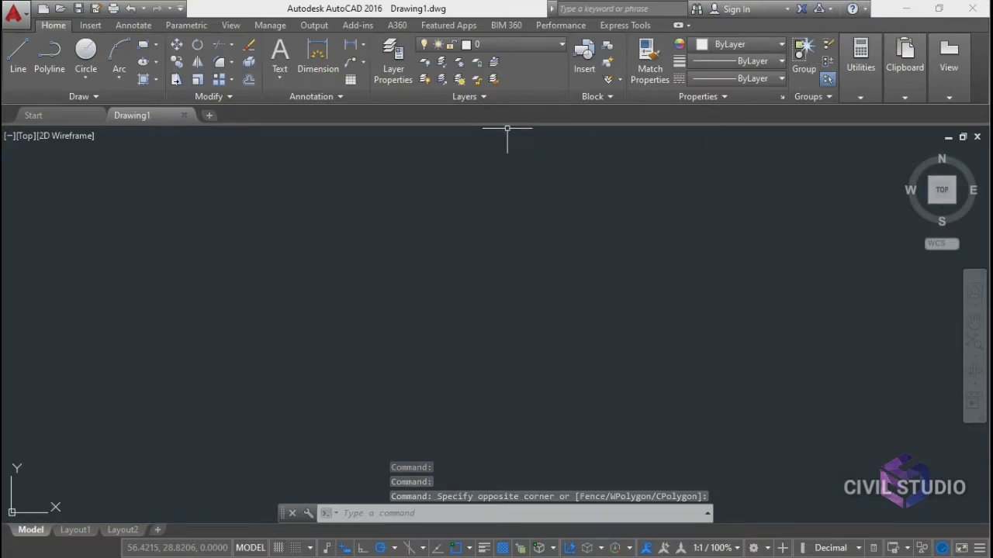
# Load the TraseSSC LISP file from the LSP folder with the AP (APPLOAD) command
pyautogui.write('AP')
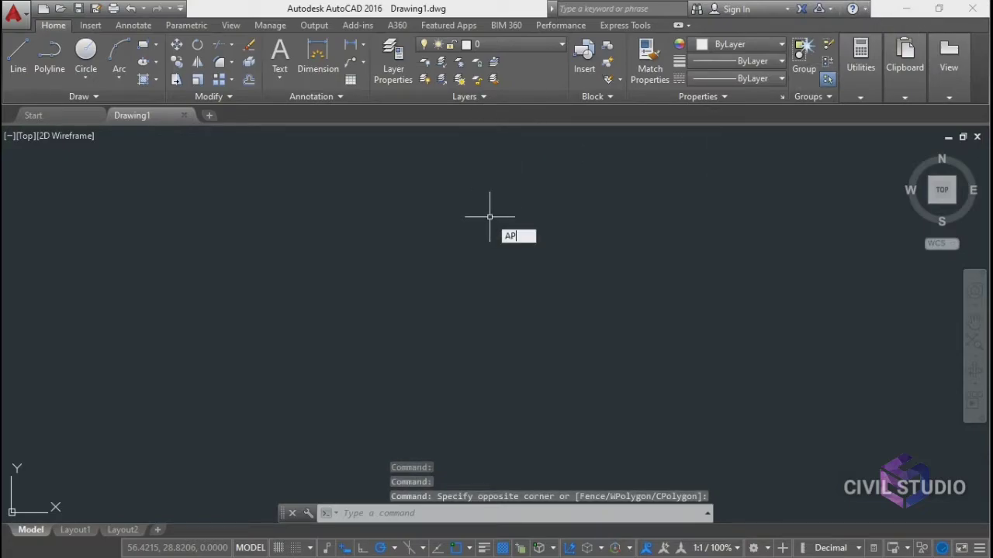
pyautogui.press('Return')
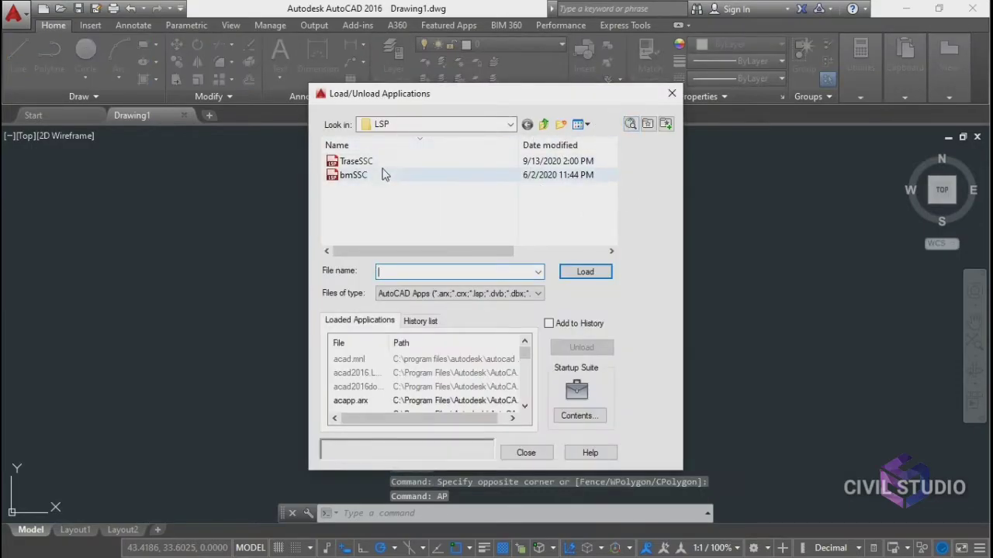
pyautogui.click(347, 161)
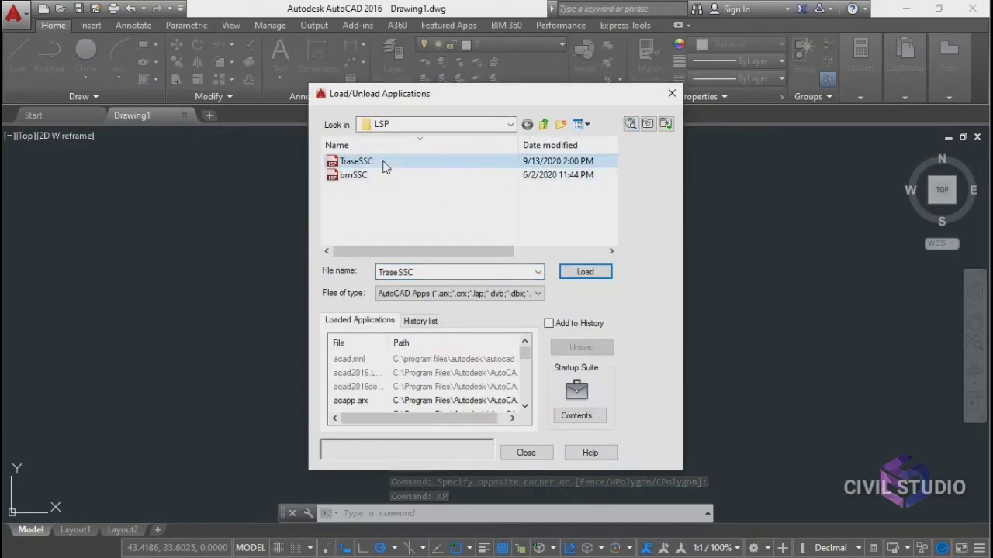
pyautogui.click(586, 271)
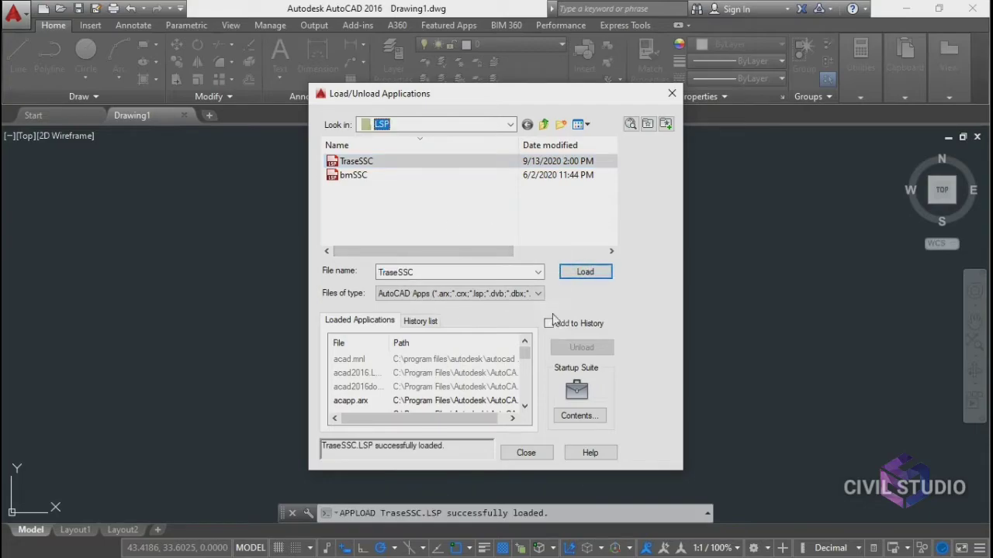
# Remove TraseSSC.LSP from the Startup Suite, add it again from C:\SSC\LSP, and finish loading applications
pyautogui.click(577, 416)
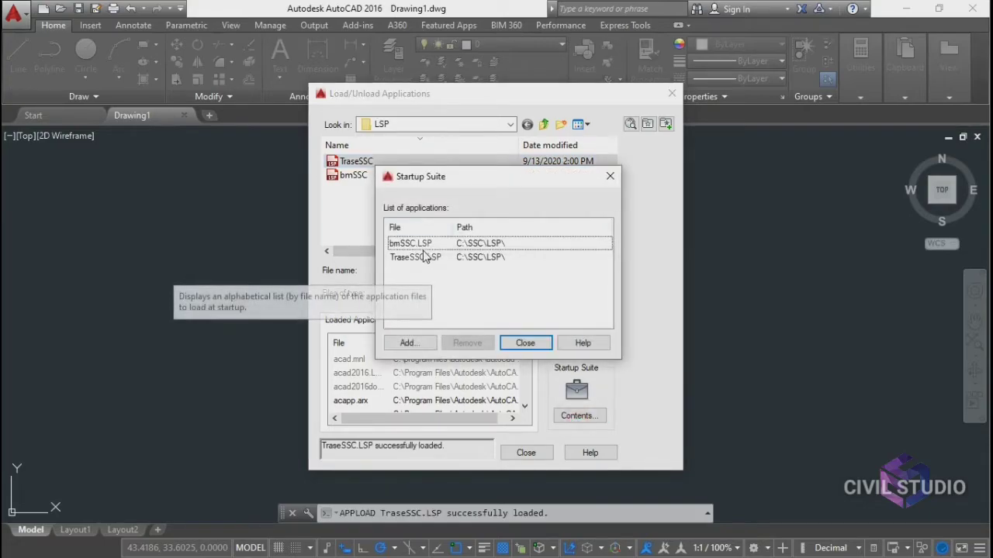
pyautogui.click(421, 256)
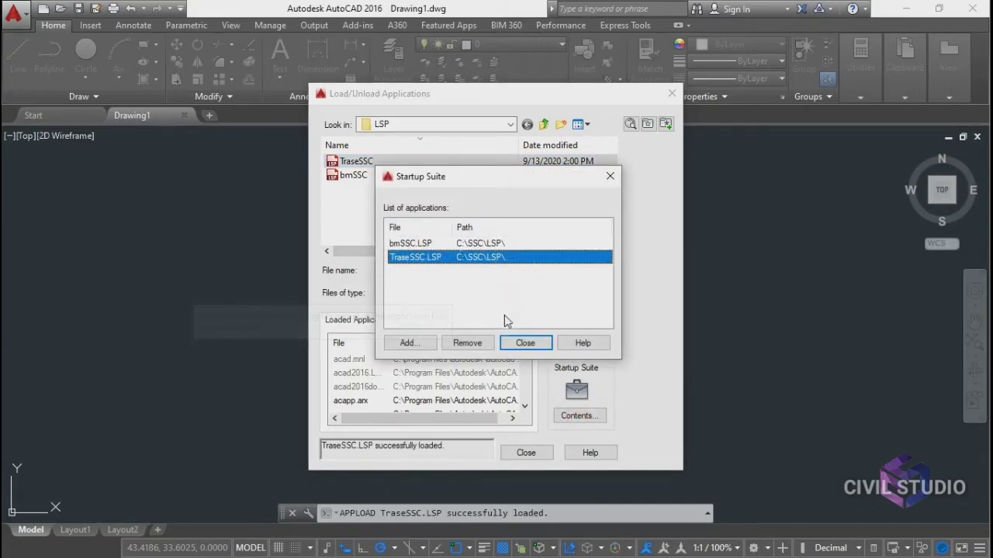
pyautogui.click(467, 343)
pyautogui.click(409, 344)
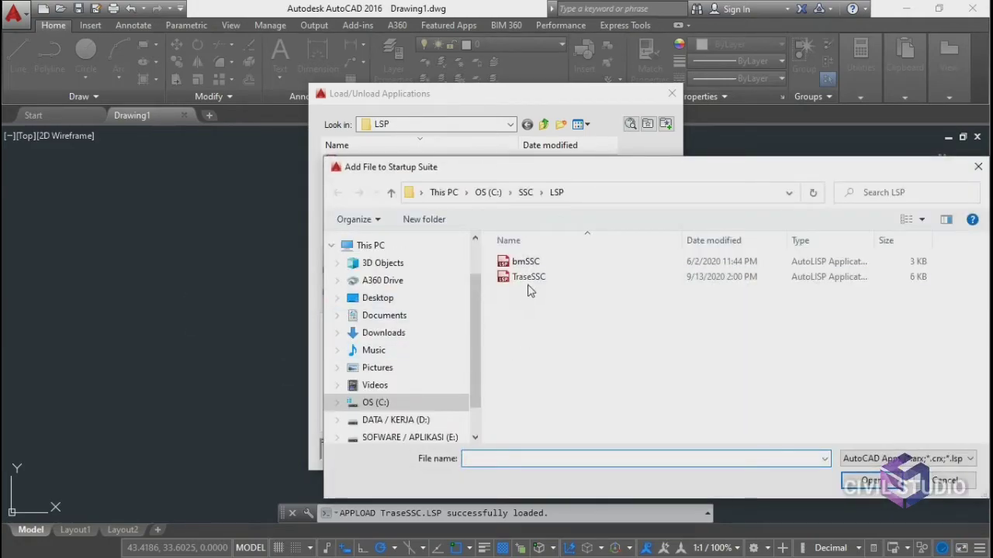
pyautogui.click(530, 280)
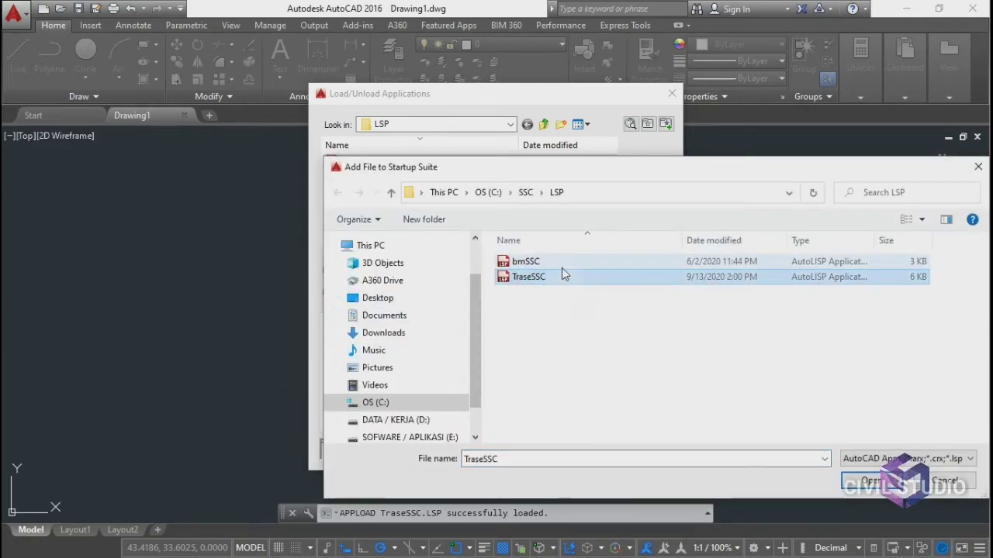
pyautogui.click(861, 480)
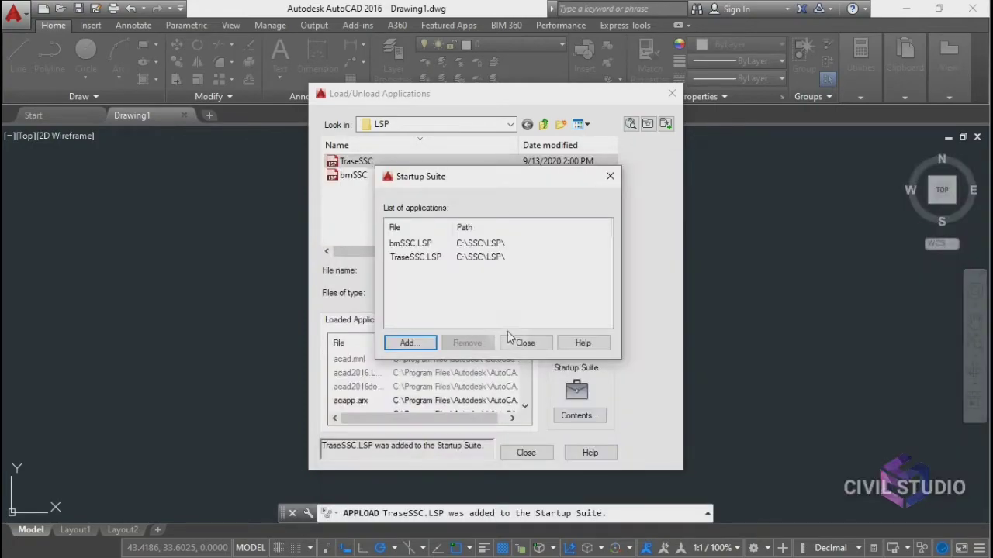
pyautogui.click(525, 343)
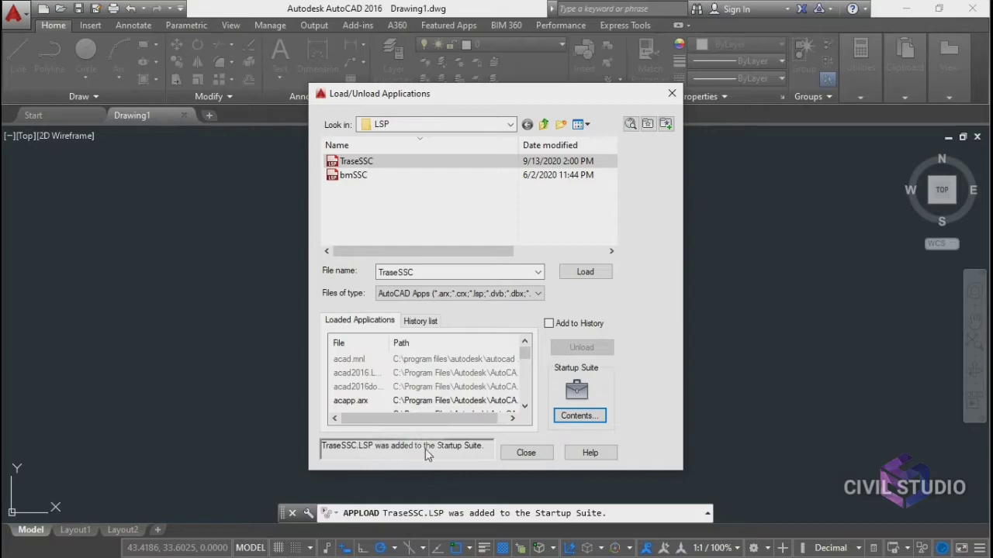
pyautogui.click(526, 453)
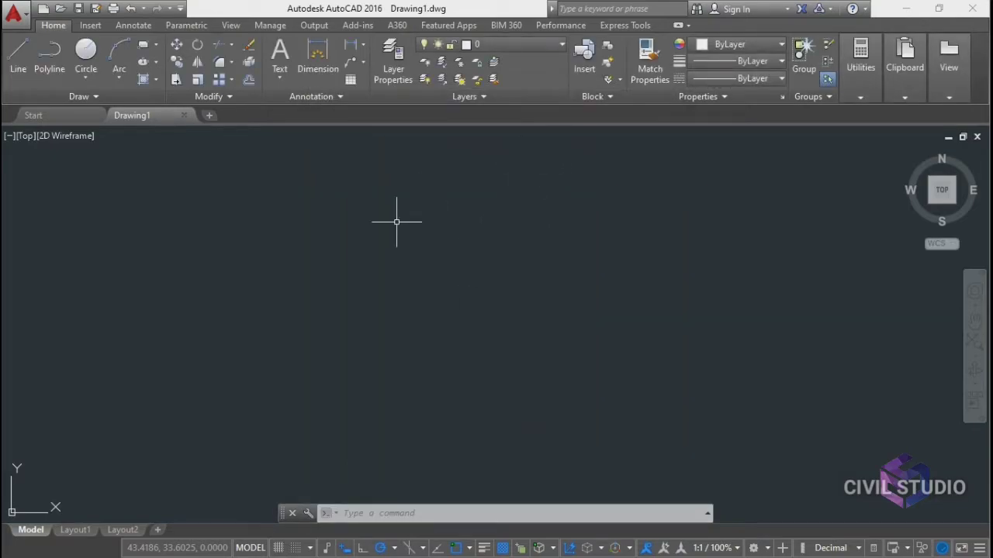
# Run the TRASESSC routine and try DATATRASESSC as its input file name
pyautogui.write('TRASESSC')
pyautogui.press('Return')
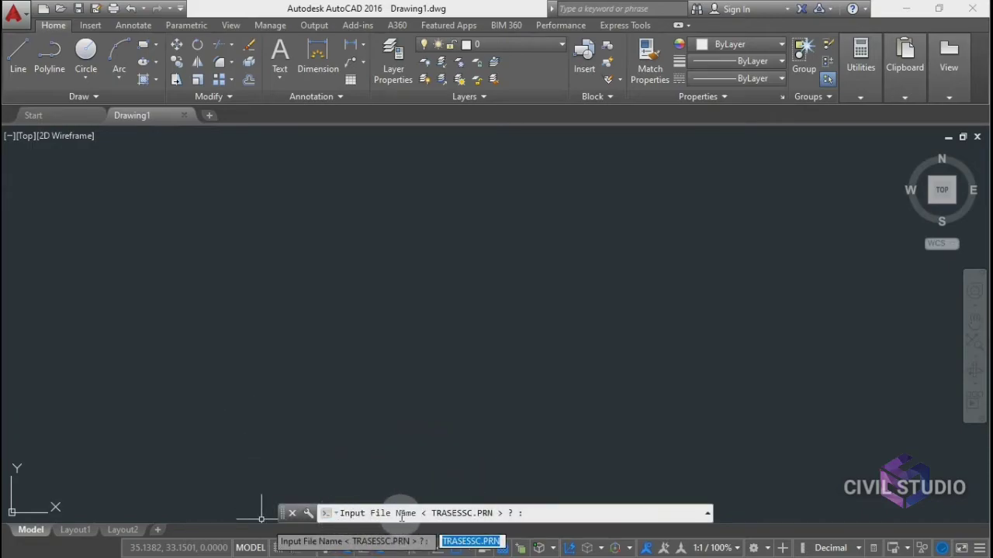
pyautogui.write('DA')
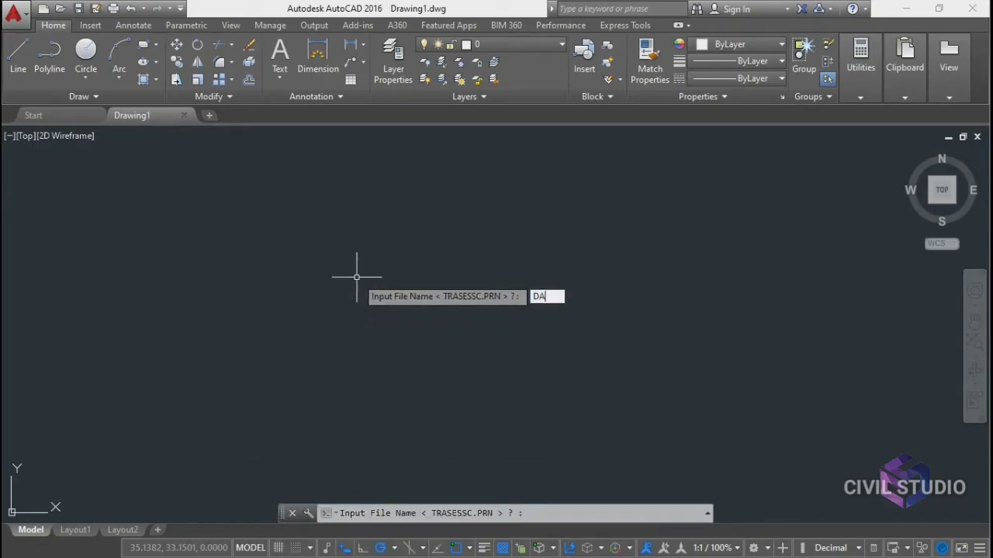
pyautogui.write('TATRASESSC')
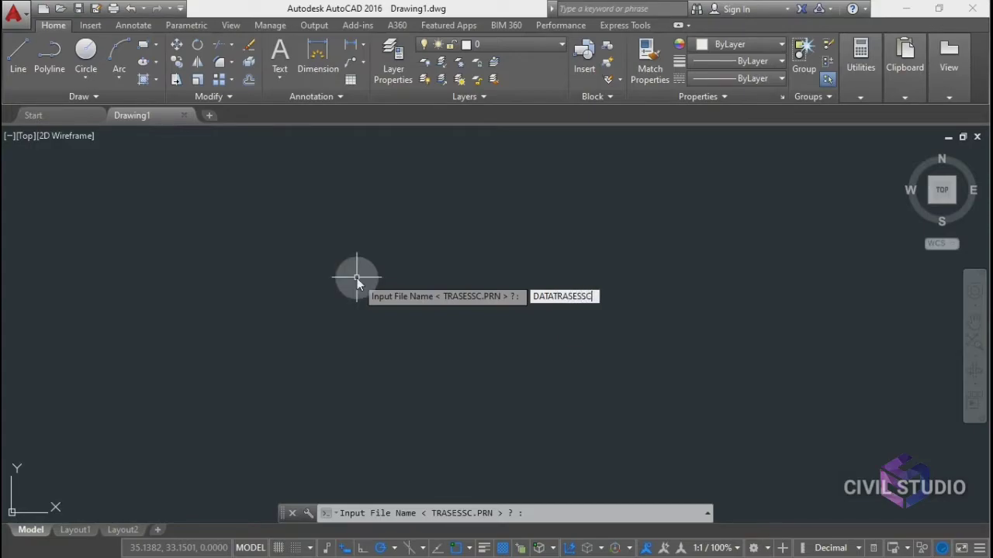
pyautogui.press('Return')
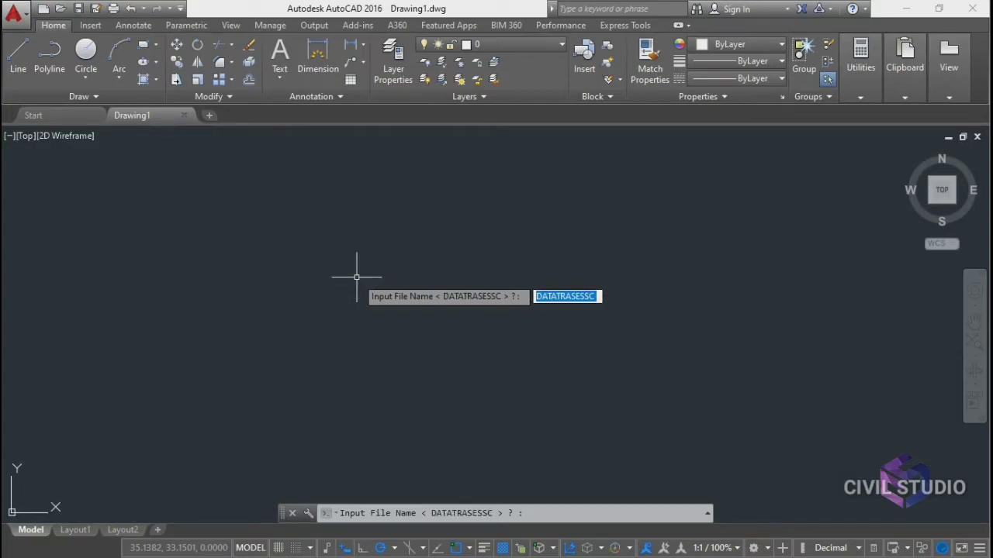
# Try the input file name with its extension added, DATATRASESSC.PRN
pyautogui.click(357, 277)
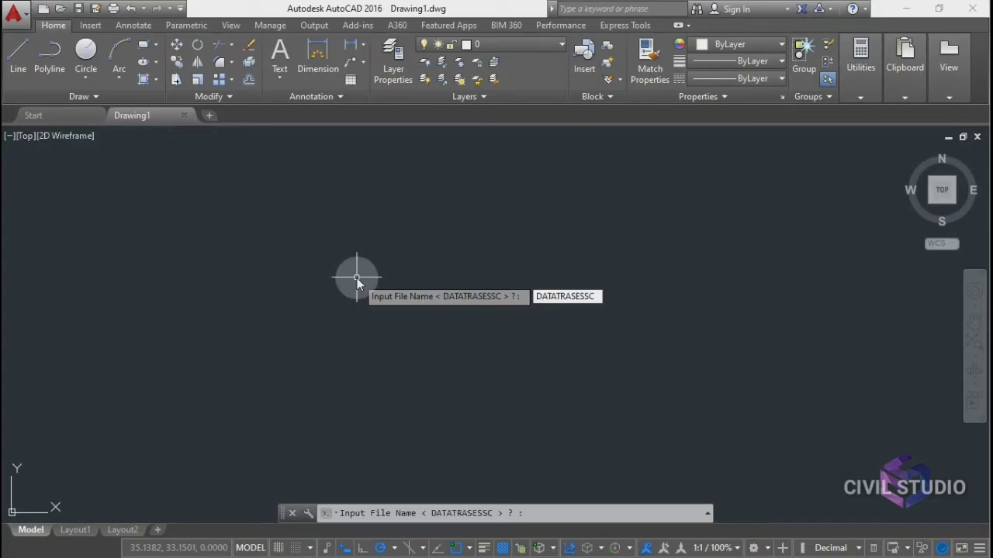
pyautogui.click(594, 300)
pyautogui.write('.PE')
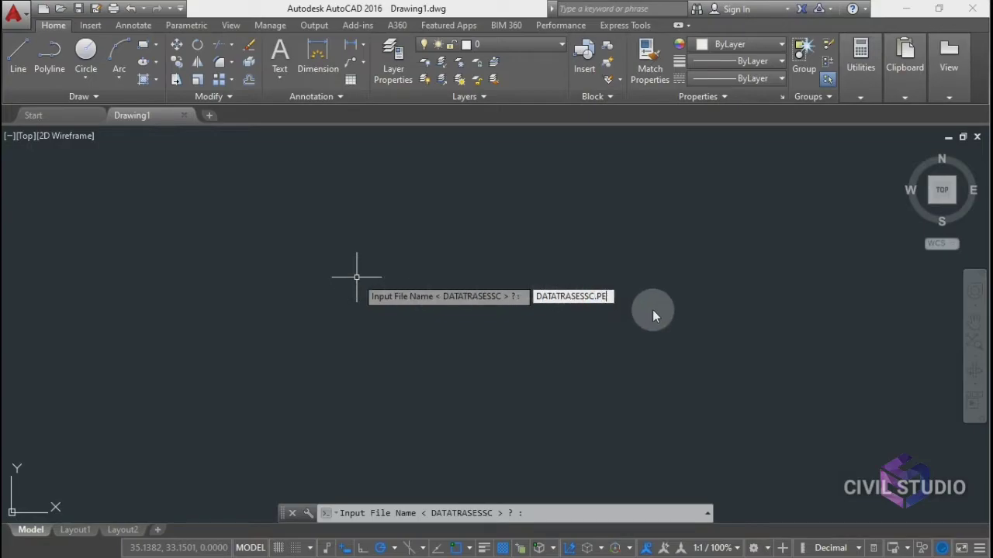
pyautogui.press('BackSpace')
pyautogui.write('RN')
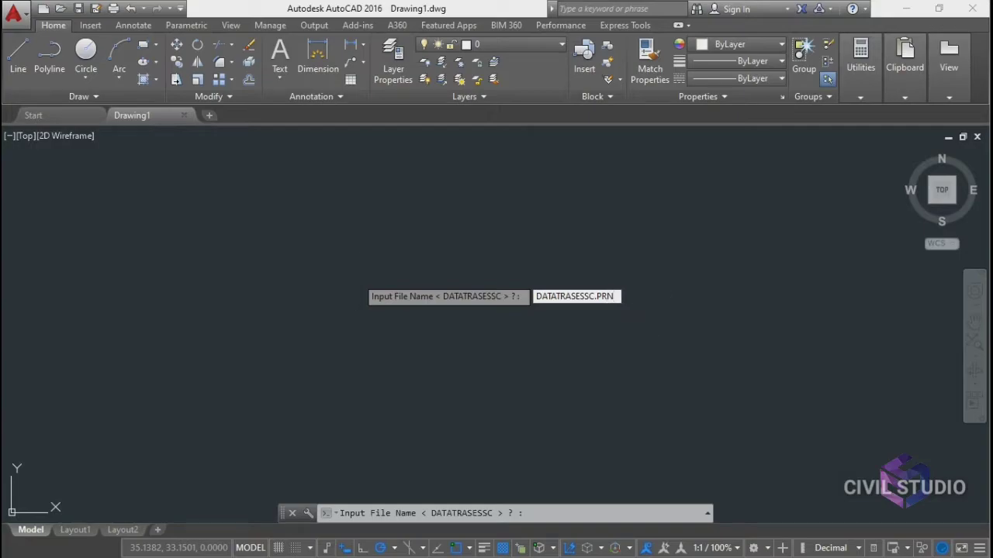
pyautogui.press('Return')
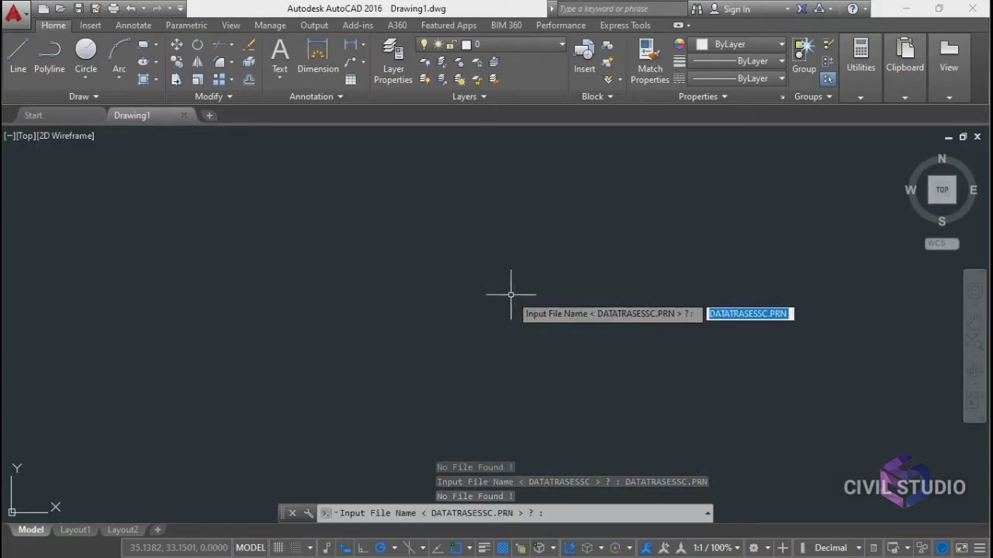
# Try entering DATATRASESSC.PRN again in full as the routine's input file name
pyautogui.write('AD')
pyautogui.press('BackSpace')
pyautogui.press('BackSpace')
pyautogui.write('DA')
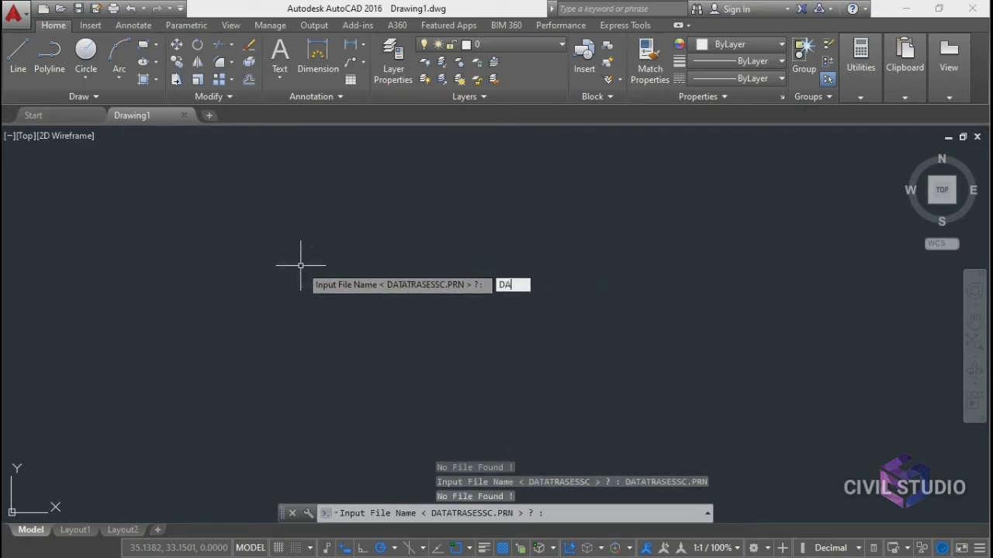
pyautogui.write('TA')
pyautogui.click(301, 266)
pyautogui.write('TRASE')
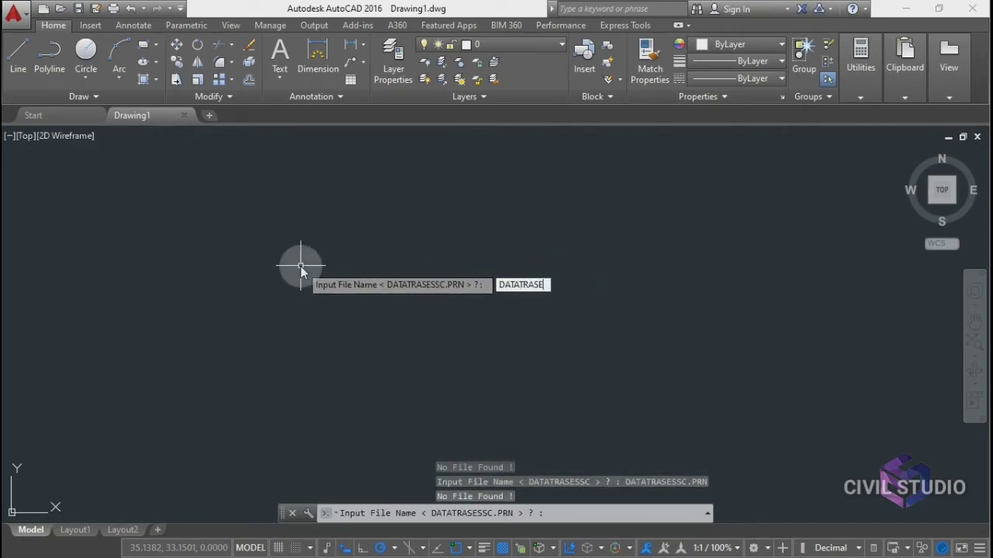
pyautogui.write('SSC')
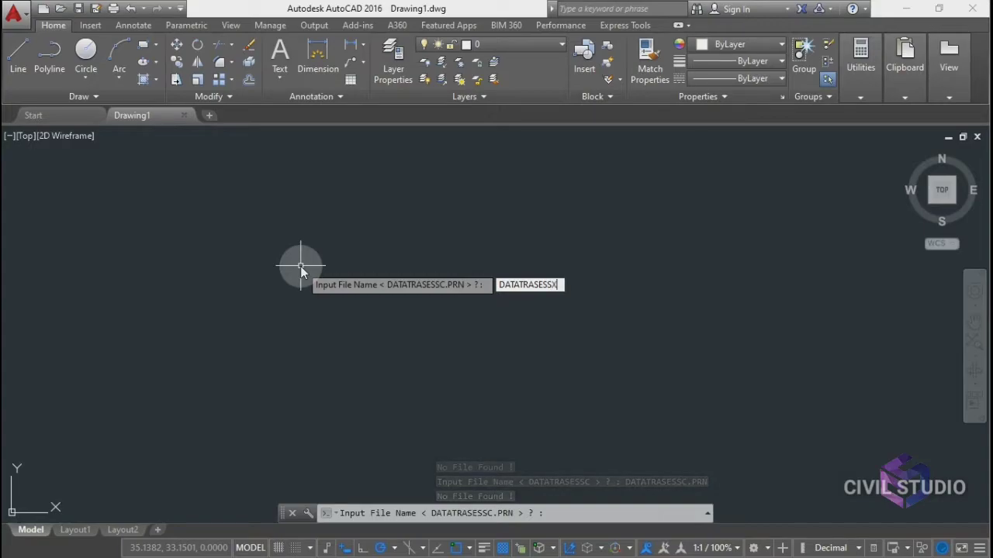
pyautogui.write('.PRN')
pyautogui.press('Return')
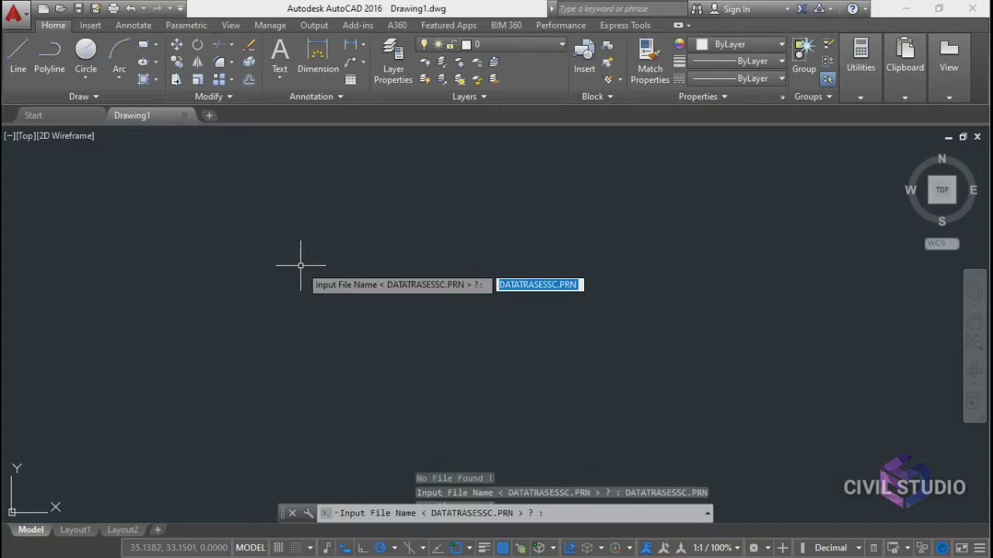
# Check the exact name of the exported PRN file in the C:\SSC\DATA folder in File Explorer, then return to AutoCAD
pyautogui.click(264, 540)
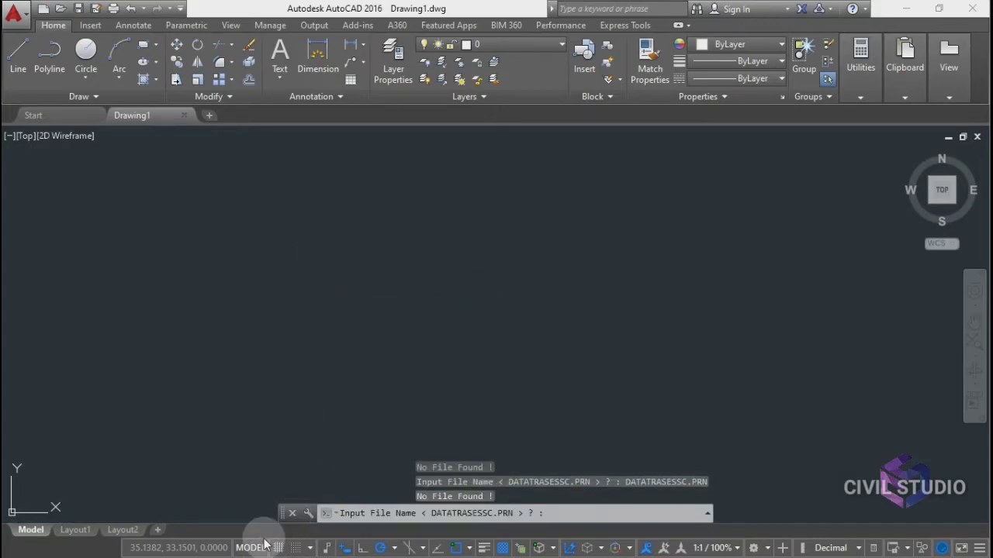
pyautogui.doubleClick(186, 165)
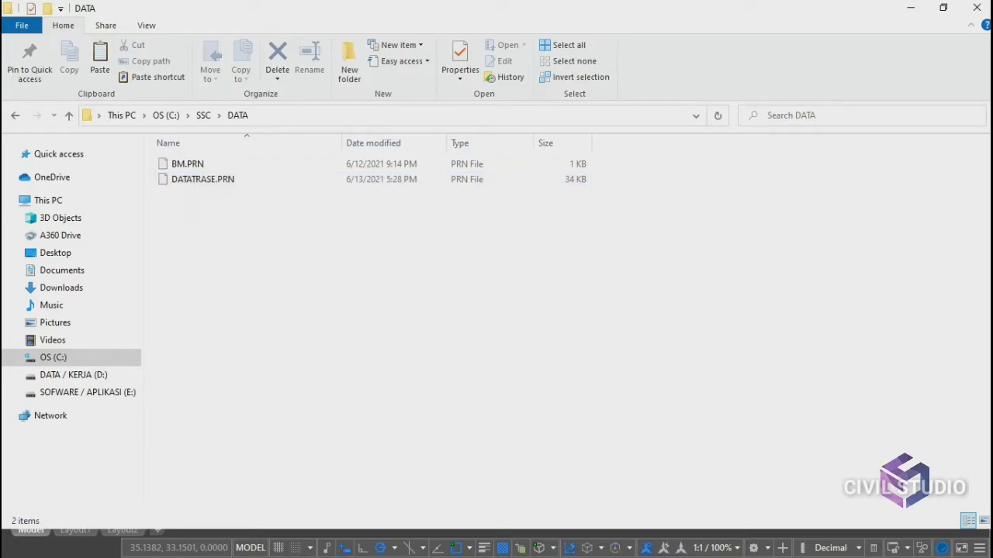
pyautogui.click(264, 543)
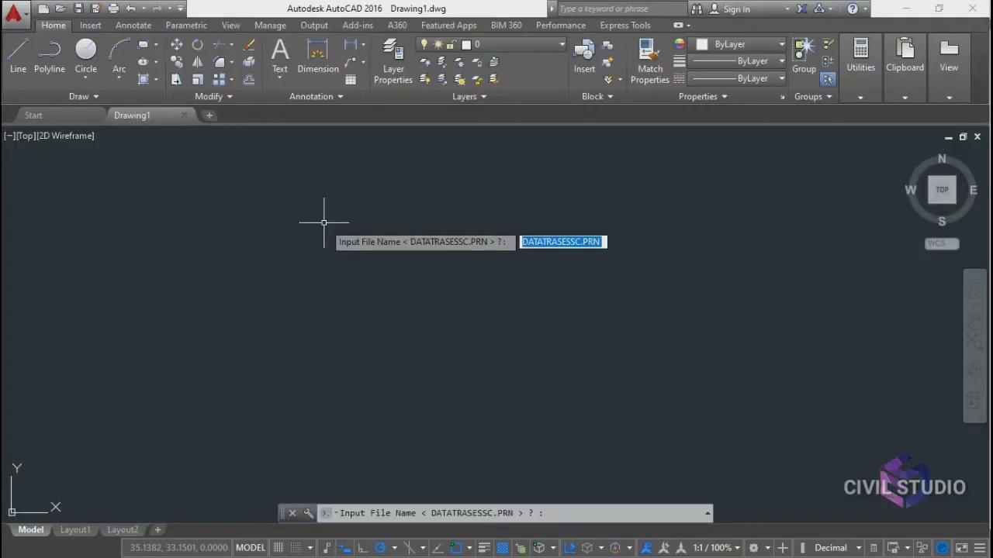
# Try DATATRASE.PRN as the input file name, comparing it with the exported file in C:\SSC\DATA before submitting
pyautogui.write('DATA')
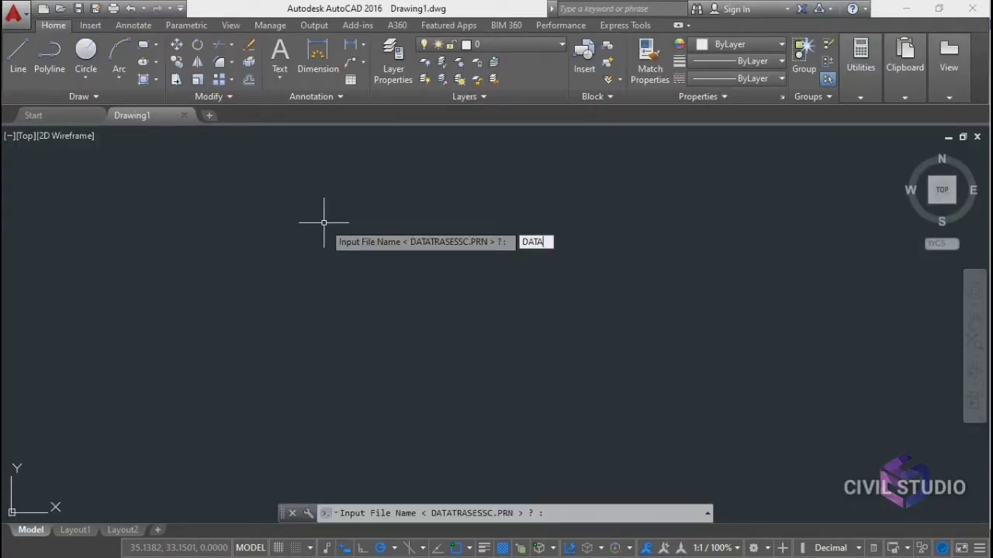
pyautogui.write('TRASE.PRN')
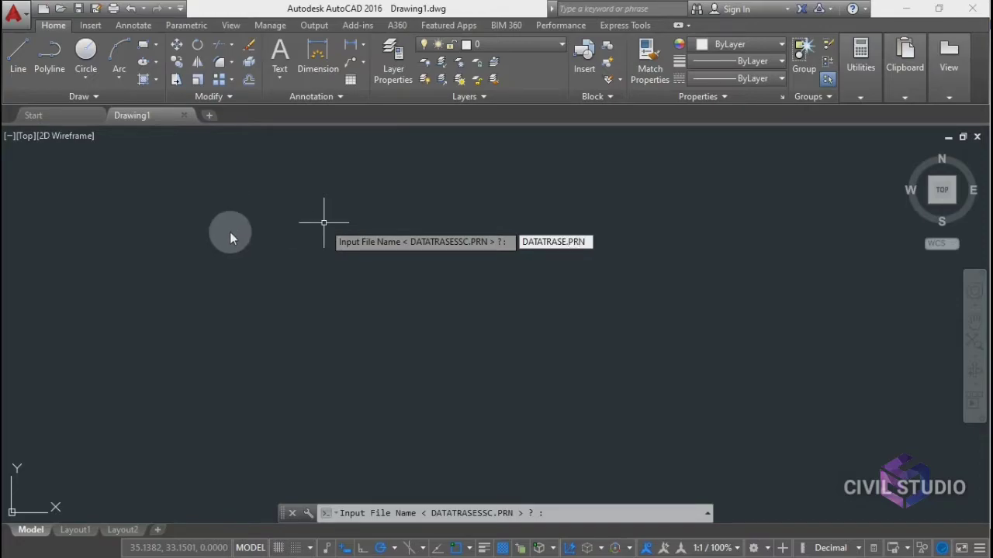
pyautogui.click(249, 546)
pyautogui.click(178, 179)
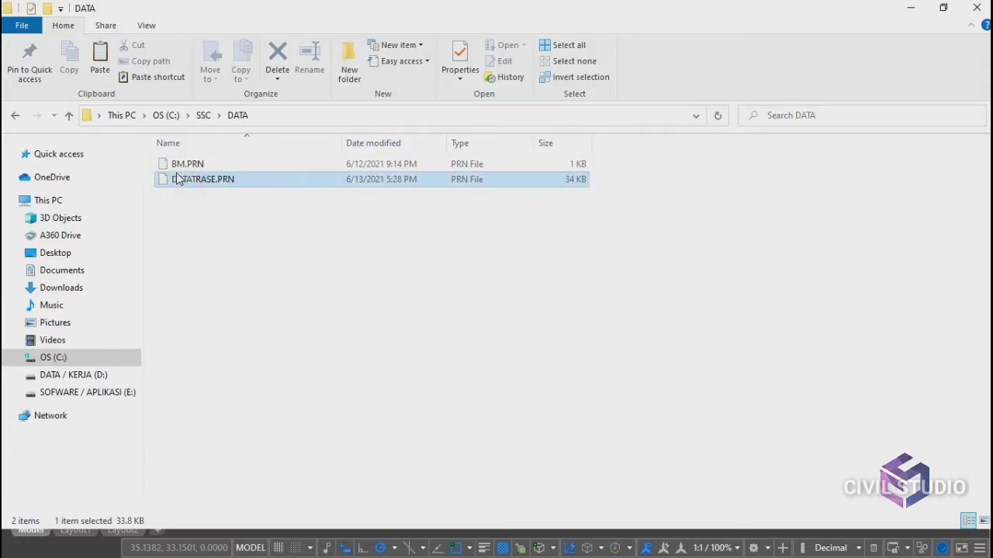
pyautogui.hotkey('alt', 'Tab')
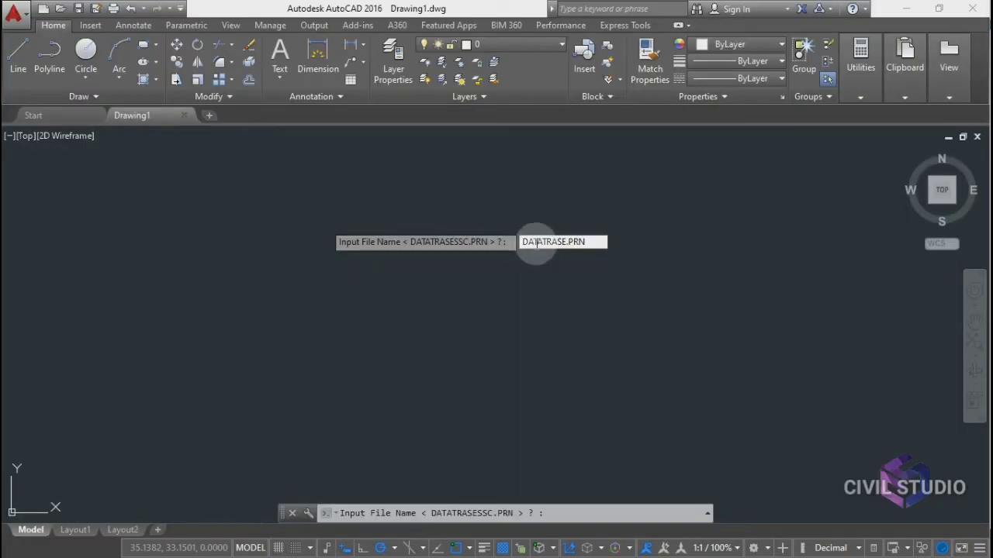
pyautogui.press('Return')
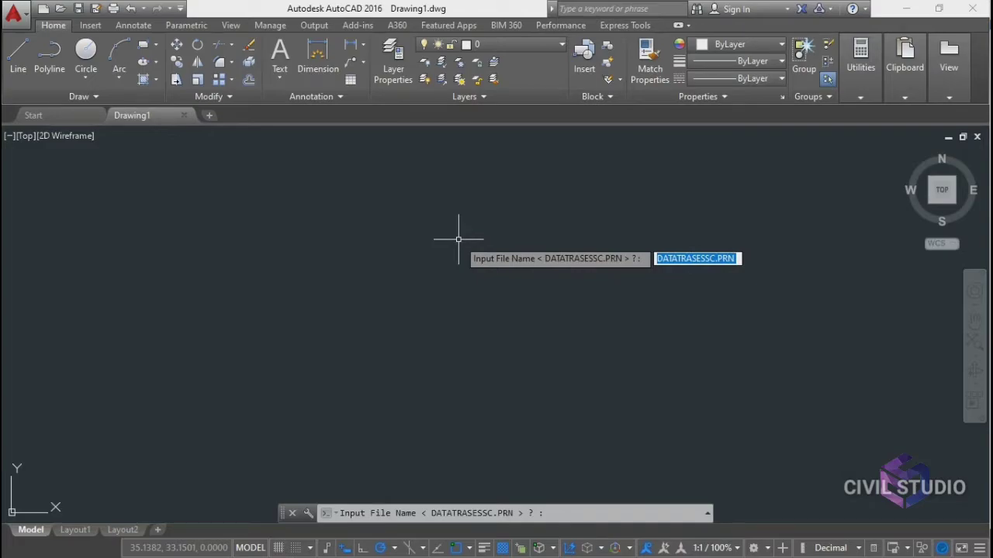
pyautogui.press('Return')
# Enter DATATRASE.PRN as the input file and plot the route at a drawing scale of 1:1000
pyautogui.write('DATA')
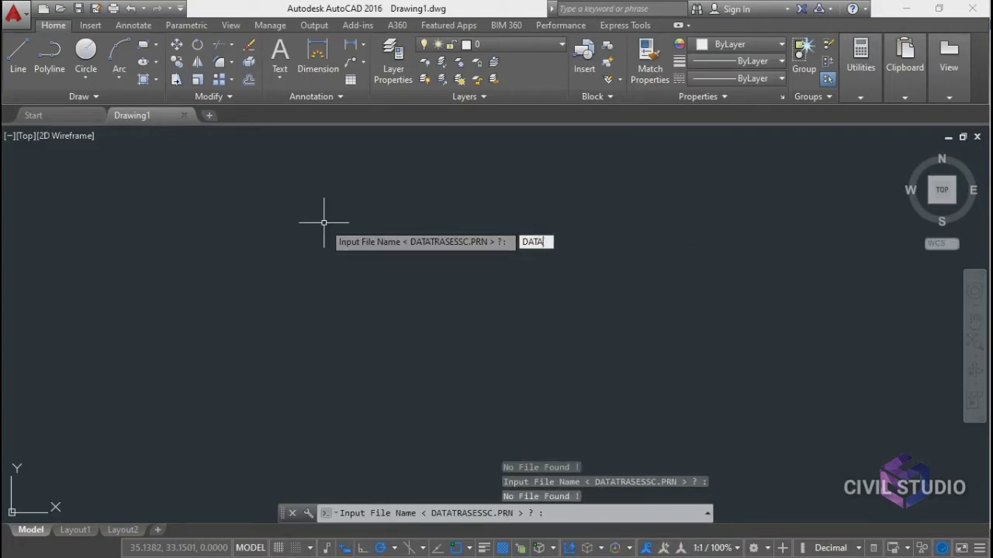
pyautogui.write('TRASE')
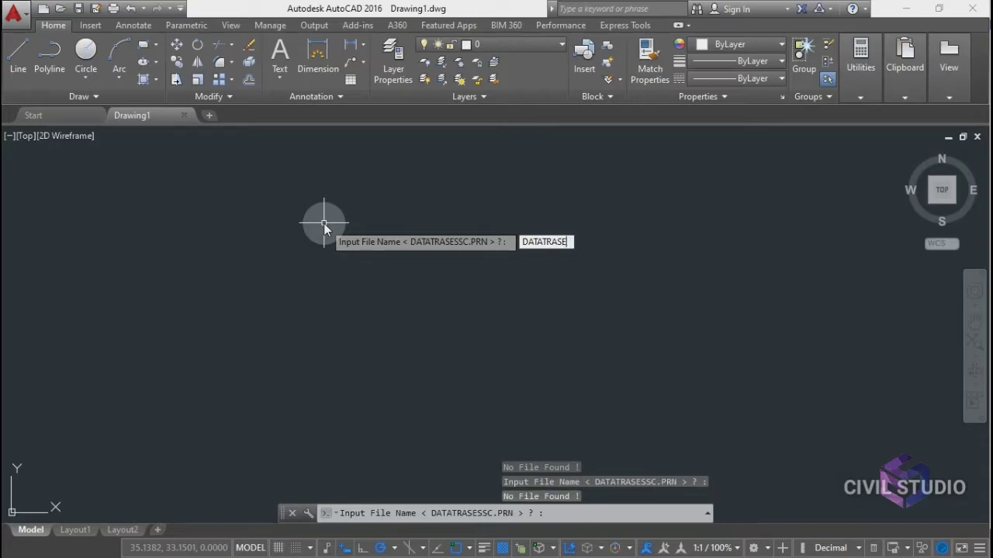
pyautogui.write('.PRN')
pyautogui.press('Return')
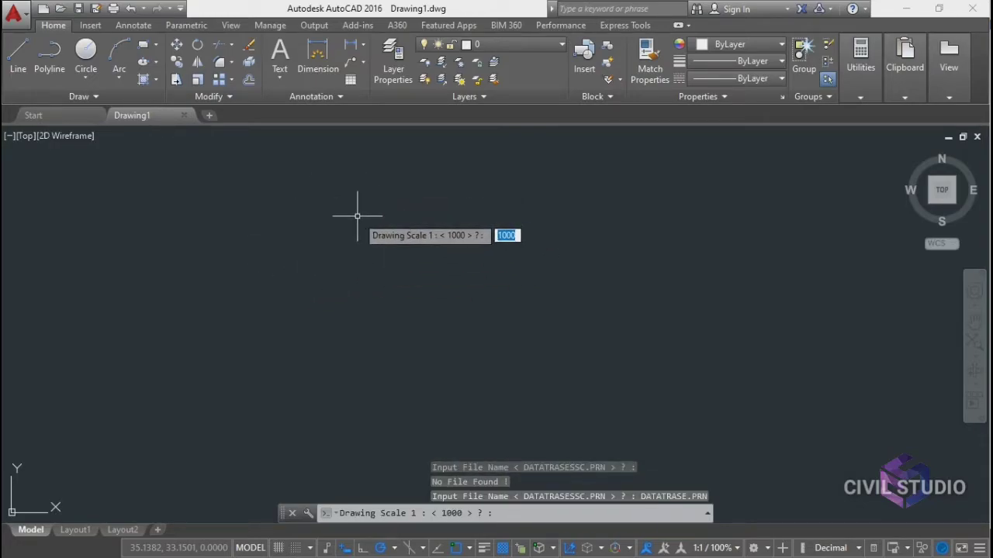
pyautogui.write('1000')
pyautogui.press('Return')
pyautogui.press('Return')
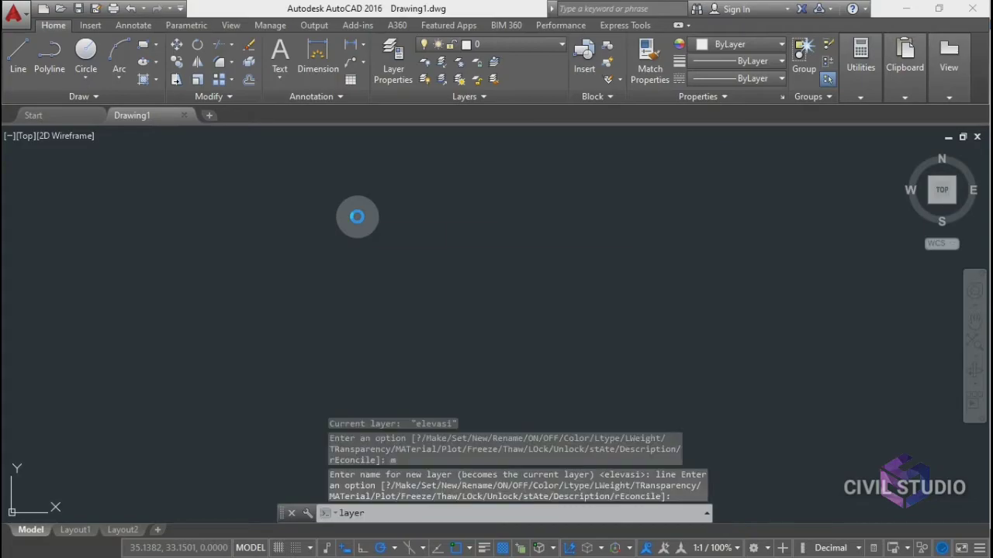
pyautogui.press('Return')
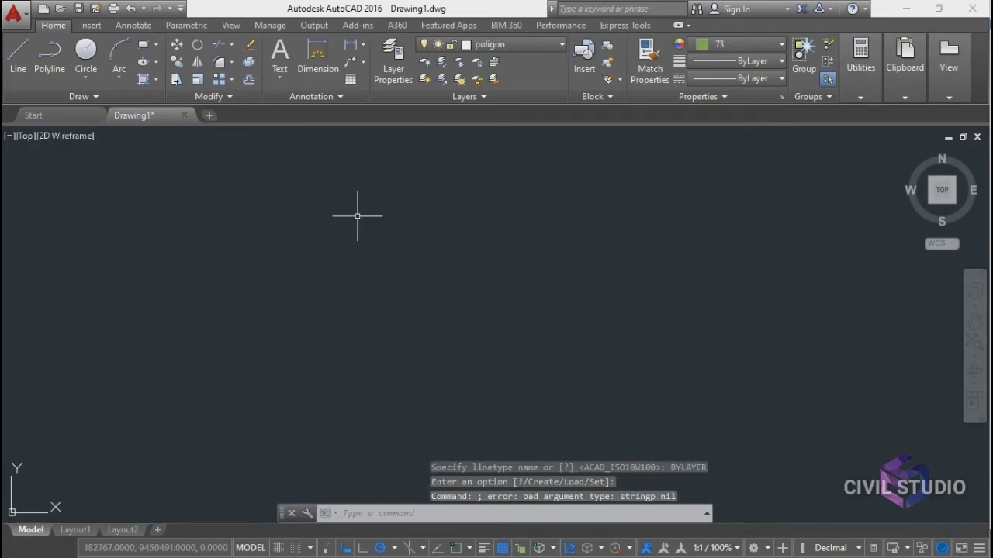
# Zoom to the drawing extents to bring the whole plotted route into view
pyautogui.middleClick(526, 310)
pyautogui.middleClick(526, 310)
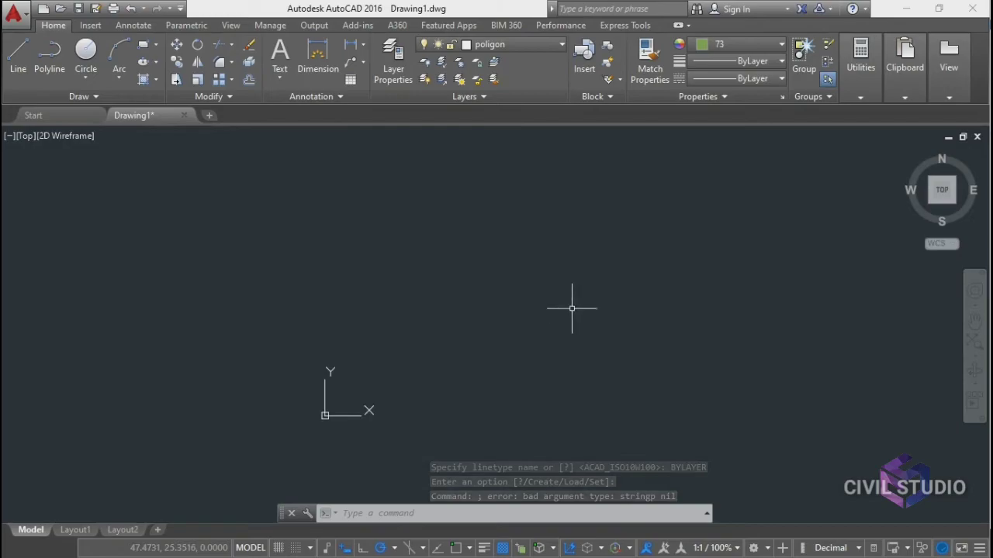
pyautogui.write('Z')
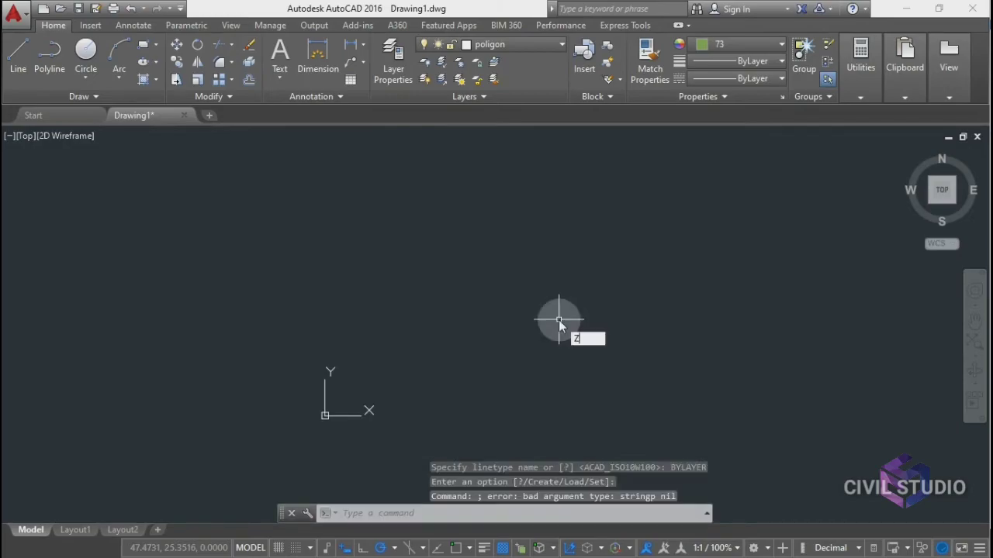
pyautogui.press('Return')
pyautogui.write('E')
pyautogui.press('Return')
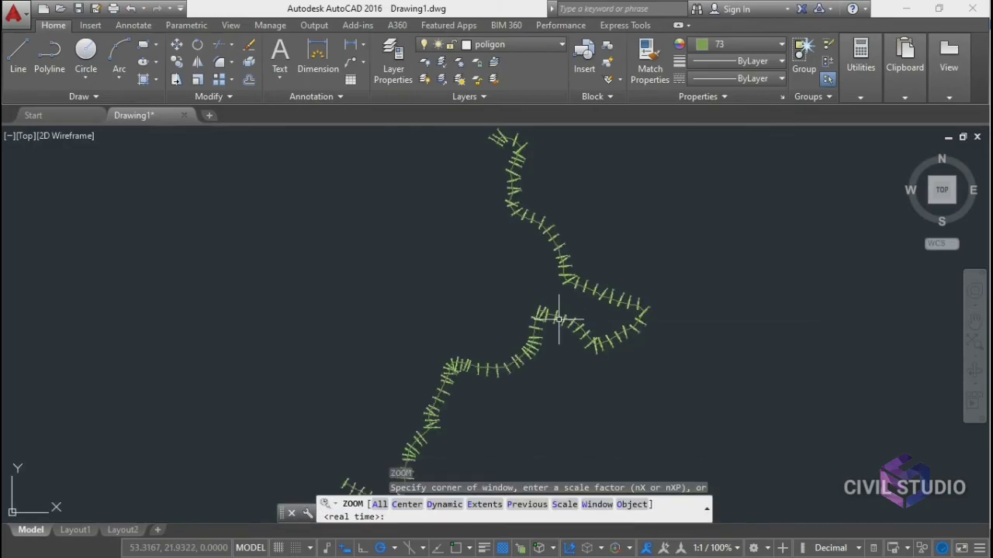
# Examine the plotted cross-section lines, station labels and elevation texts along the route from A.100 towards A.82
pyautogui.scroll(-2, 675, 277)
pyautogui.scroll(5, 656, 465)
pyautogui.scroll(6, 654, 287)
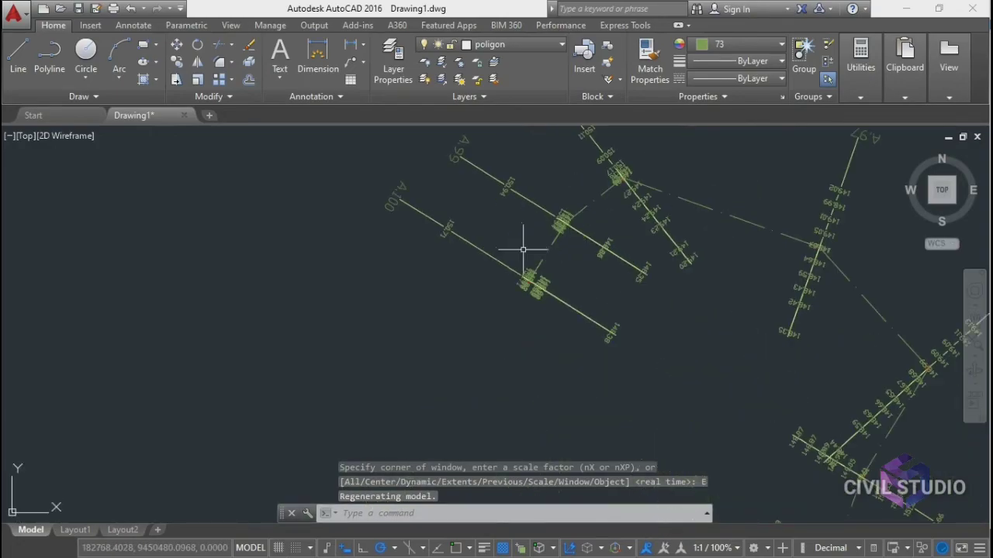
pyautogui.scroll(-4, 466, 277)
pyautogui.scroll(3, 460, 249)
pyautogui.moveTo(694, 306); pyautogui.dragTo(438, 213, button='middle')
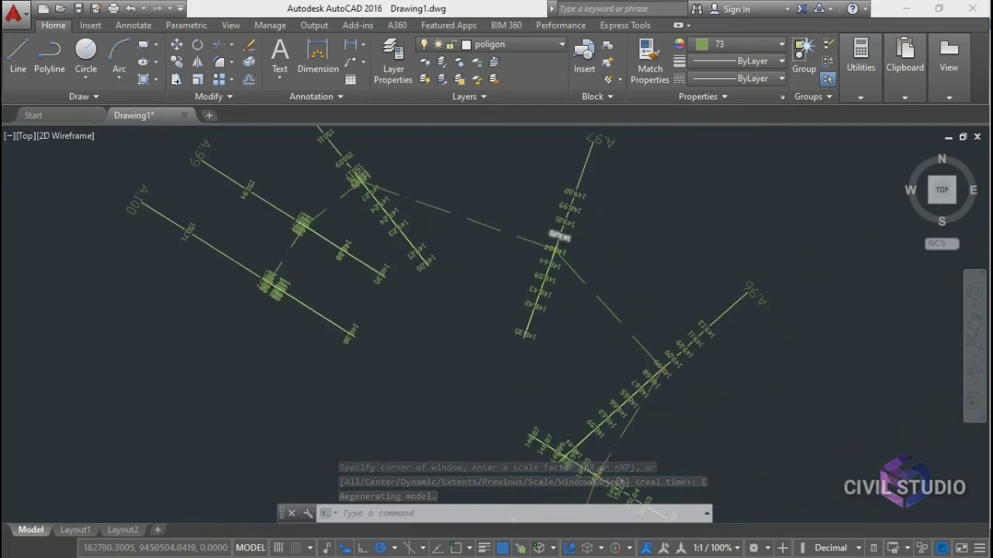
pyautogui.scroll(5, 555, 234)
pyautogui.scroll(-5, 486, 203)
pyautogui.moveTo(513, 290); pyautogui.dragTo(473, 158, button='middle')
pyautogui.scroll(5, 434, 232)
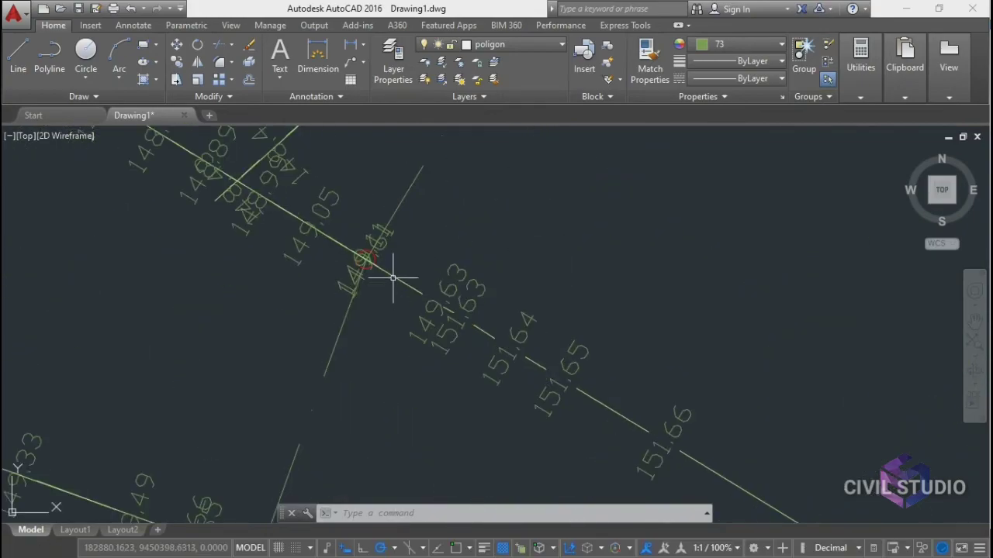
pyautogui.scroll(-6, 394, 281)
pyautogui.scroll(3, 448, 277)
pyautogui.scroll(4, 449, 310)
pyautogui.scroll(-2, 465, 419)
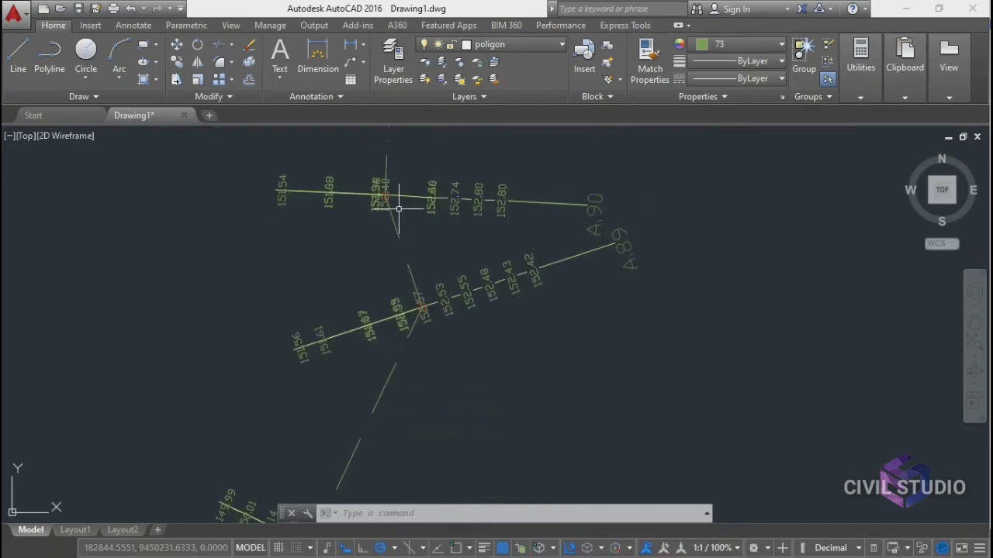
pyautogui.scroll(4, 399, 196)
pyautogui.scroll(-5, 434, 233)
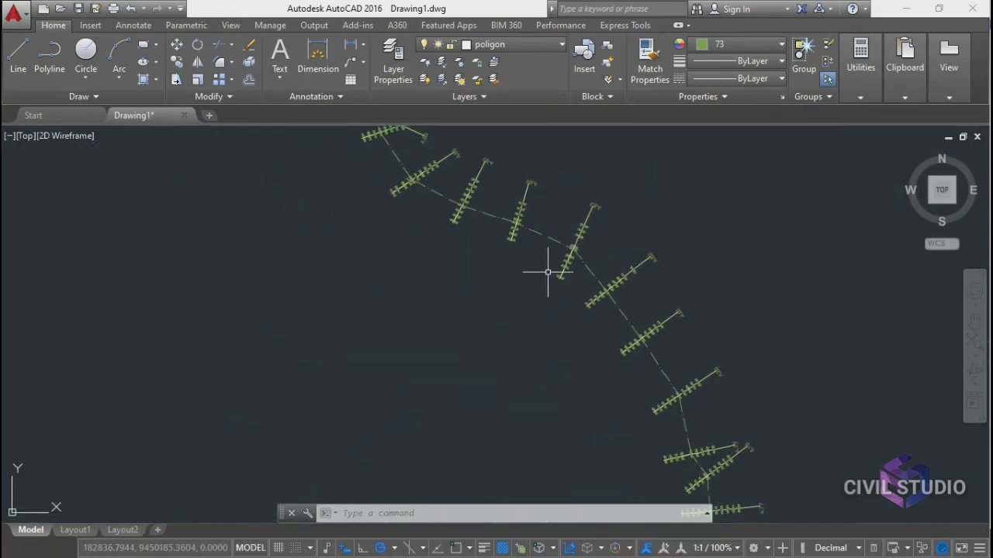
pyautogui.scroll(4, 559, 248)
pyautogui.moveTo(581, 222); pyautogui.dragTo(434, 253, button='middle')
pyautogui.scroll(5, 500, 183)
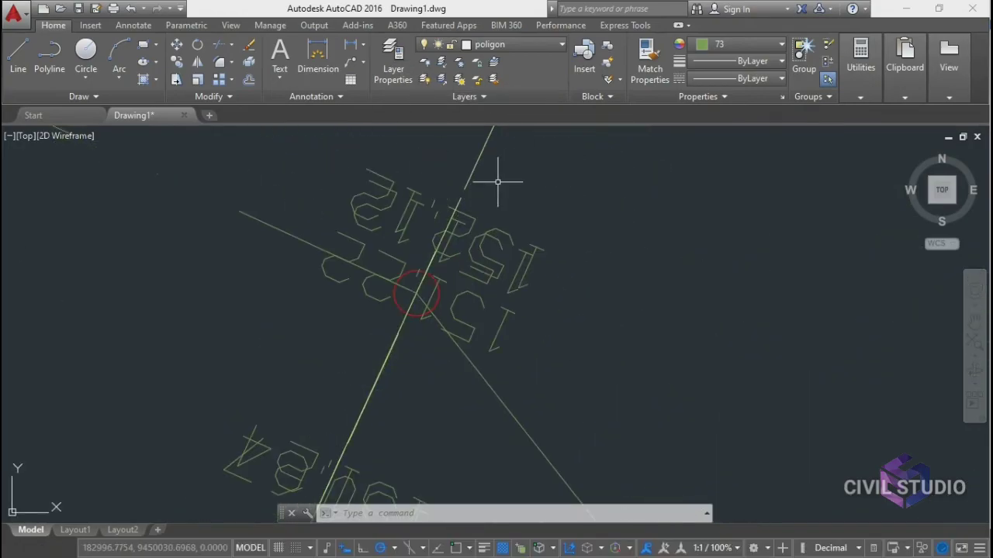
pyautogui.scroll(-3, 405, 305)
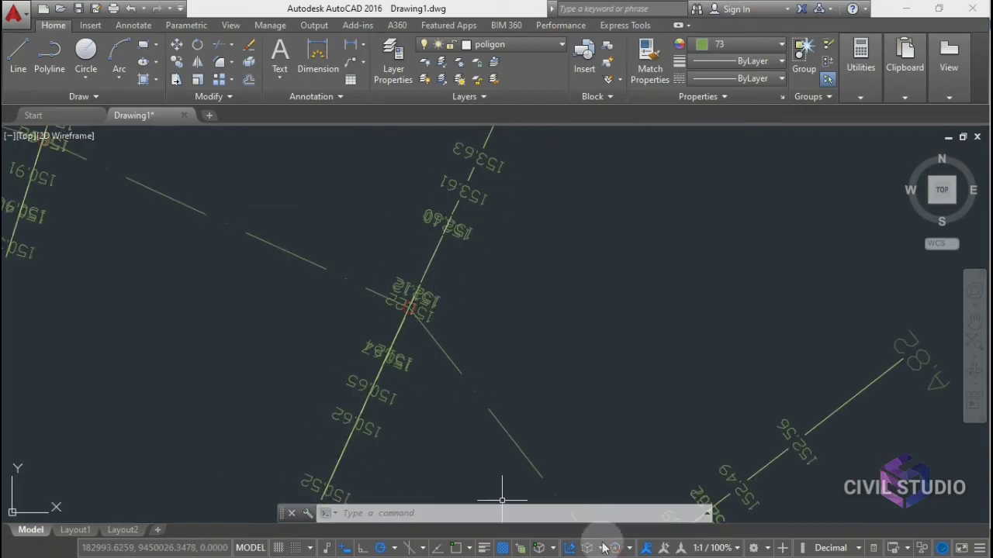
# Switch to the TEST note in Notepad and add the line "TEKS YG MENUMPUK NANTI DI RAPIKAN AGAR KELIHATAN" below the PERHATIKAN PATOK line
pyautogui.click(860, 58)
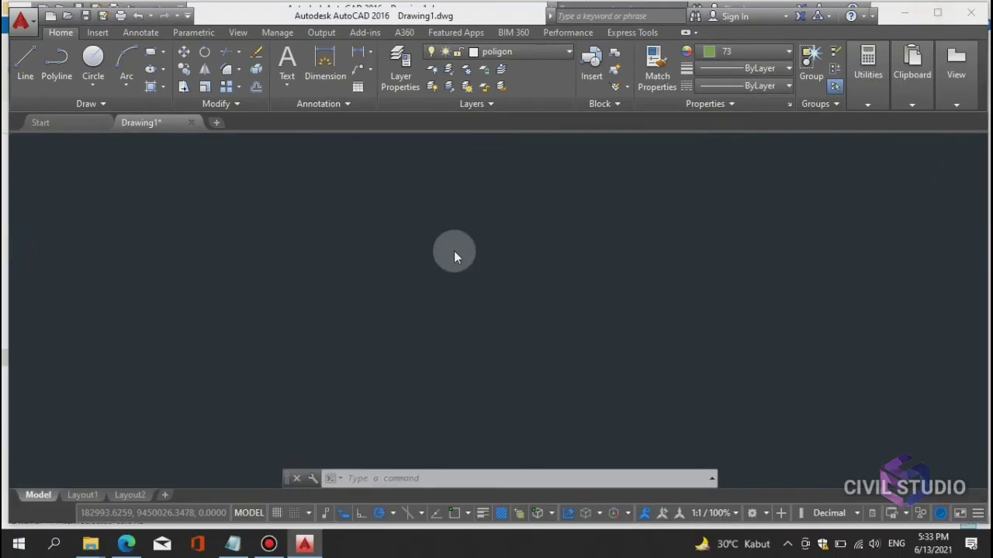
pyautogui.scroll(-5, 467, 292)
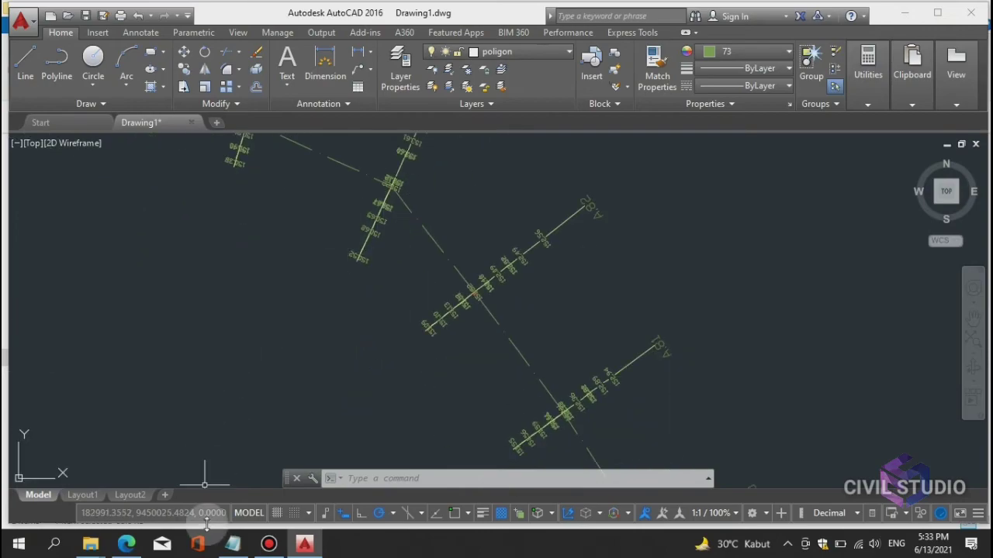
pyautogui.click(232, 544)
pyautogui.click(507, 259)
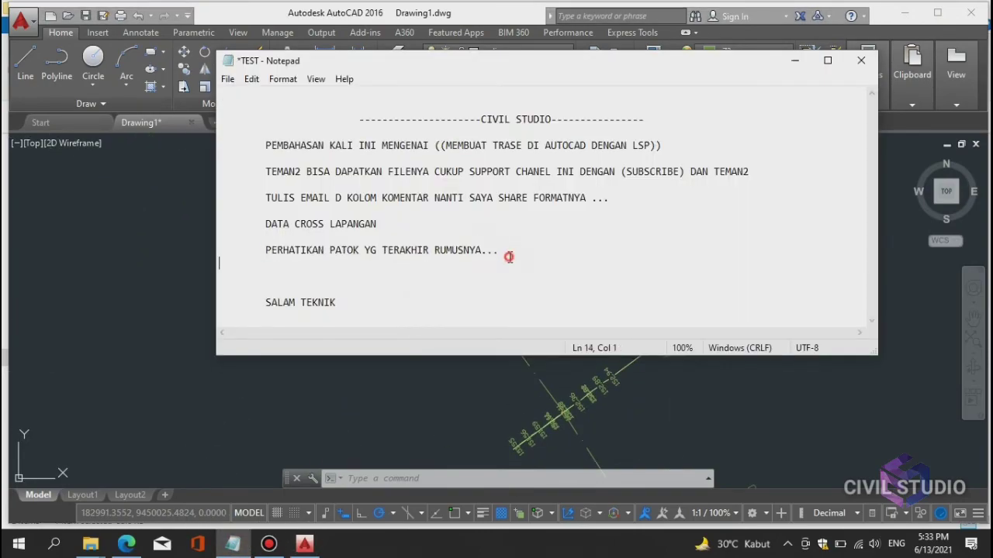
pyautogui.press('Return')
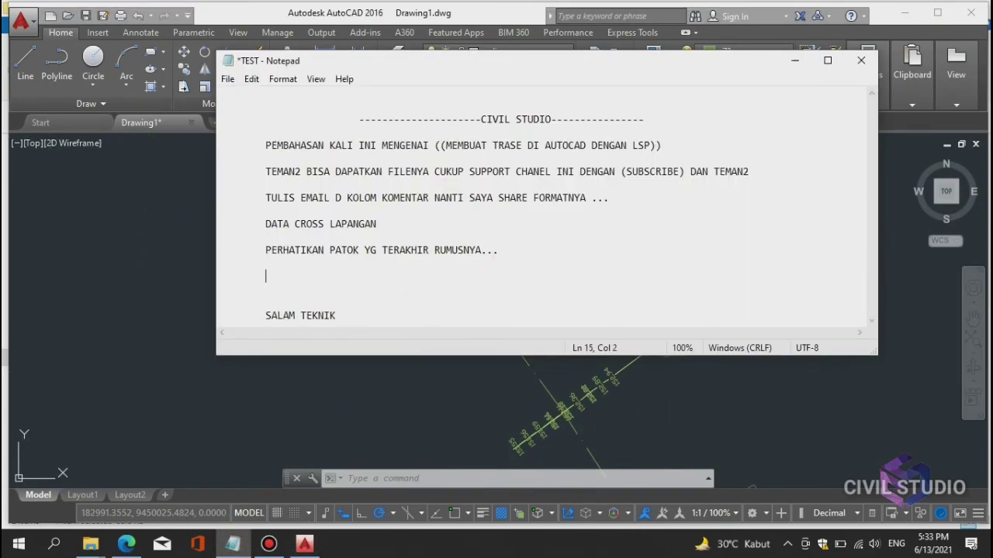
pyautogui.write('TEKS YG MENUMPU')
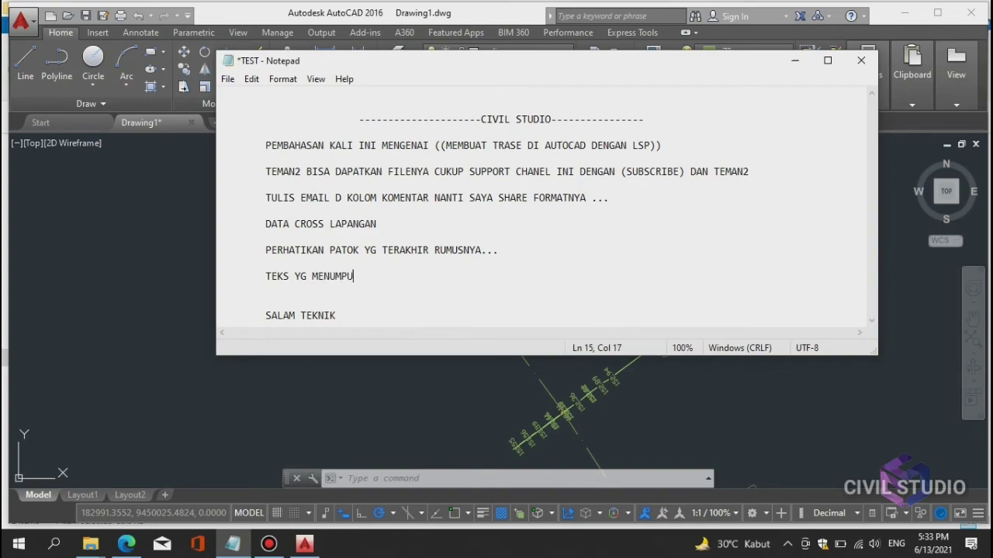
pyautogui.write('K NANTI DI RAPIKAN A')
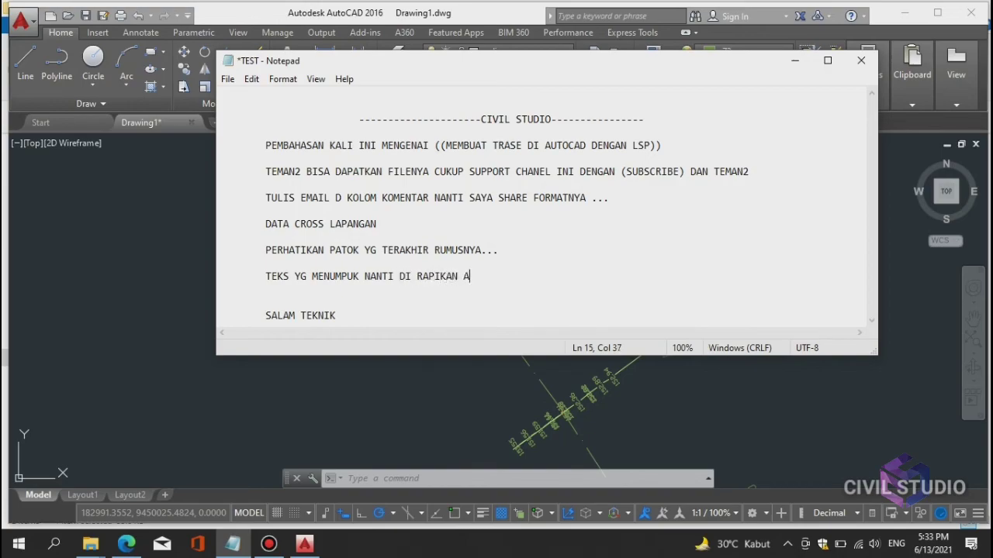
pyautogui.write('GAR KELIHATAN')
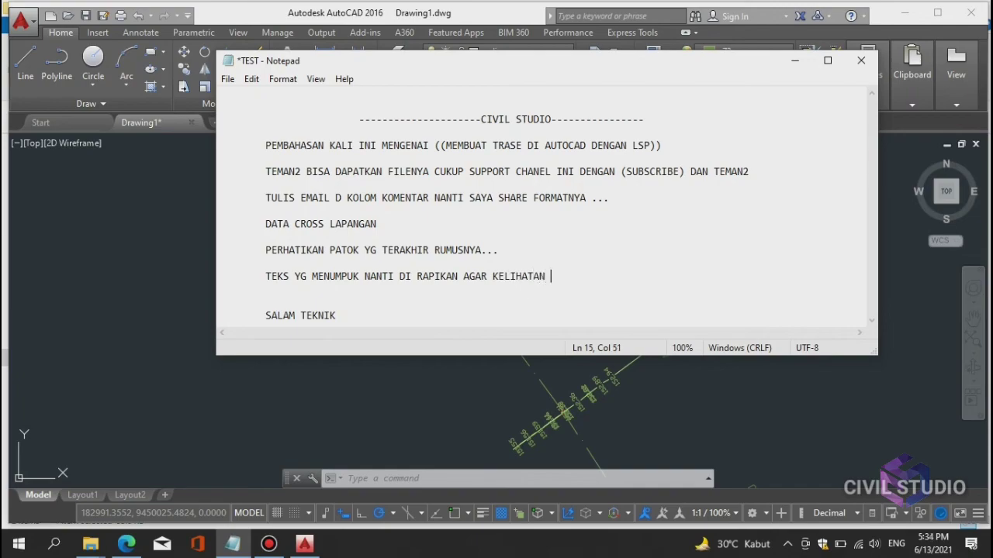
pyautogui.click(795, 59)
# Back in AutoCAD, examine the elevation texts on the cross-sections around A.3 and A.4 and the overall shape of the plotted route
pyautogui.scroll(5, 485, 277)
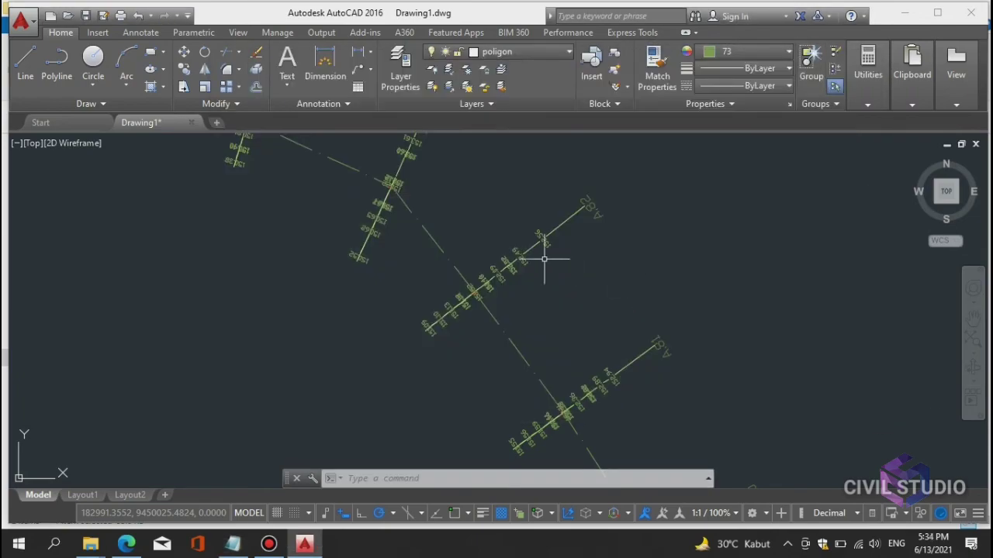
pyautogui.scroll(5, 31, 463)
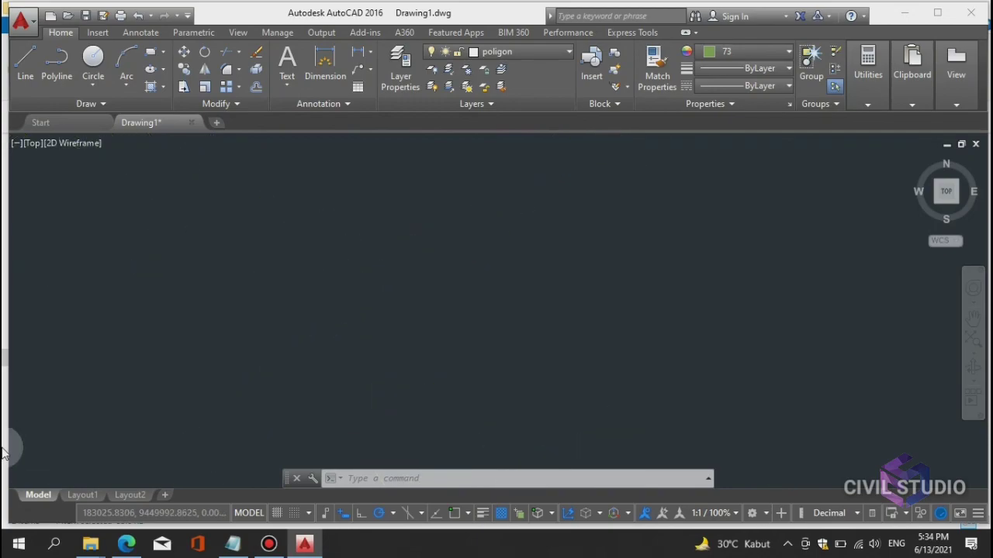
pyautogui.scroll(-5, 214, 442)
pyautogui.moveTo(221, 437); pyautogui.dragTo(521, 282, button='middle')
pyautogui.moveTo(492, 358); pyautogui.dragTo(608, 112, button='middle')
pyautogui.scroll(-4, 583, 172)
pyautogui.scroll(6, 472, 279)
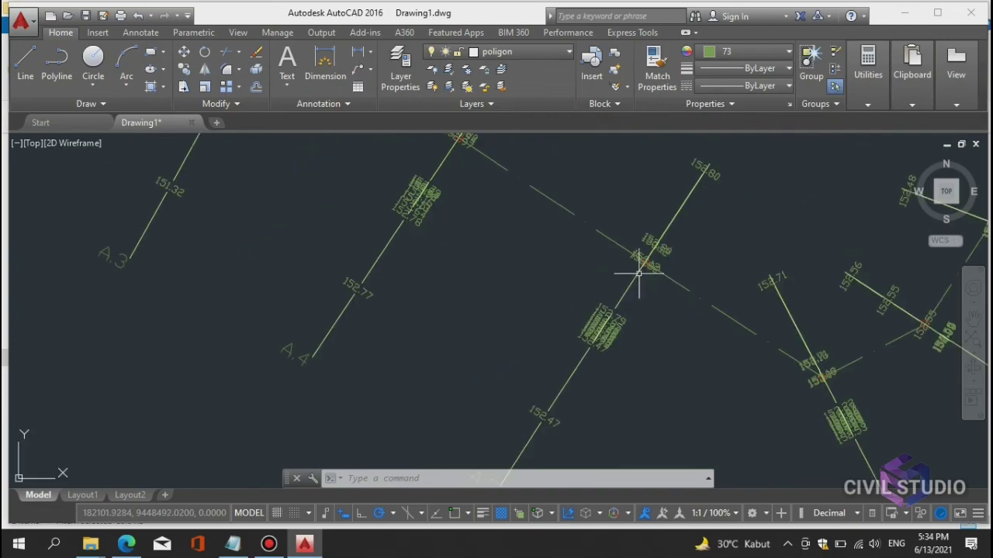
pyautogui.scroll(-6, 608, 329)
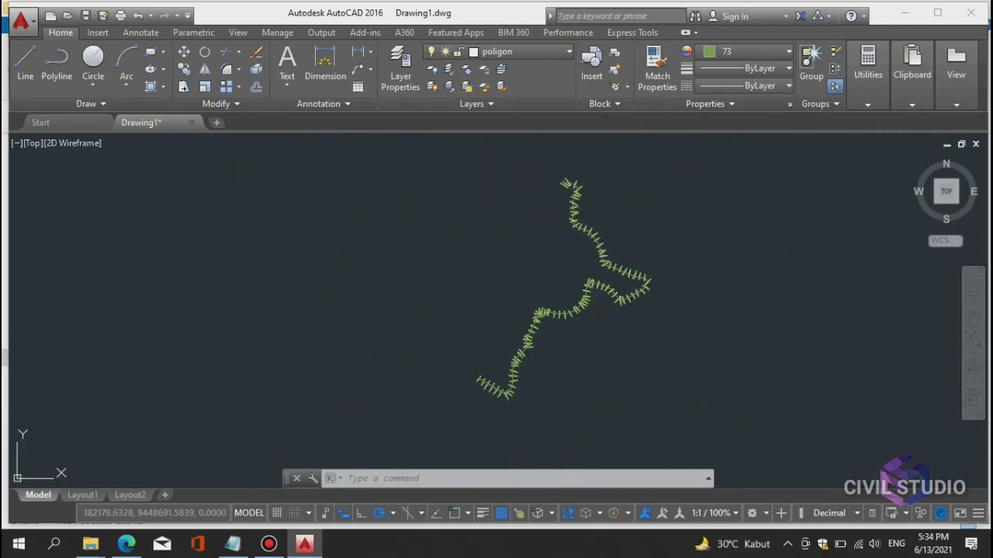
pyautogui.scroll(2, 598, 295)
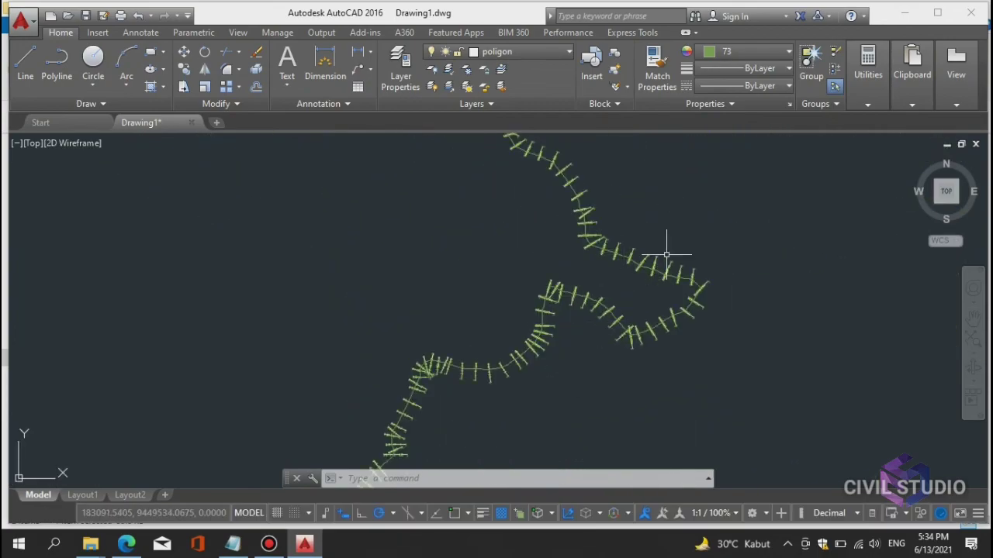